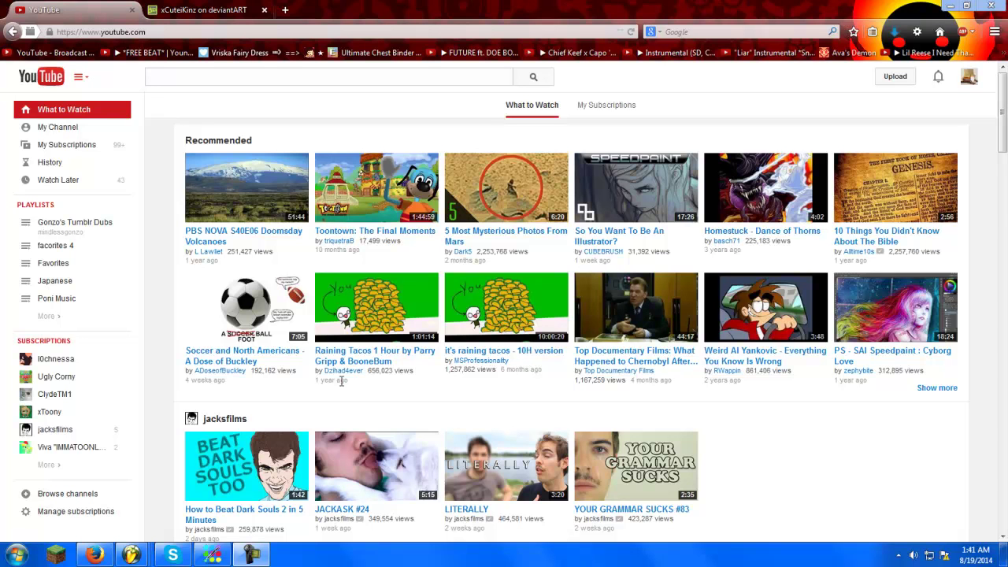
# Launch PaintTool SAI from the Bamboo Dock and create a new blank canvas viewed at 100% zoom
pyautogui.click(213, 556)
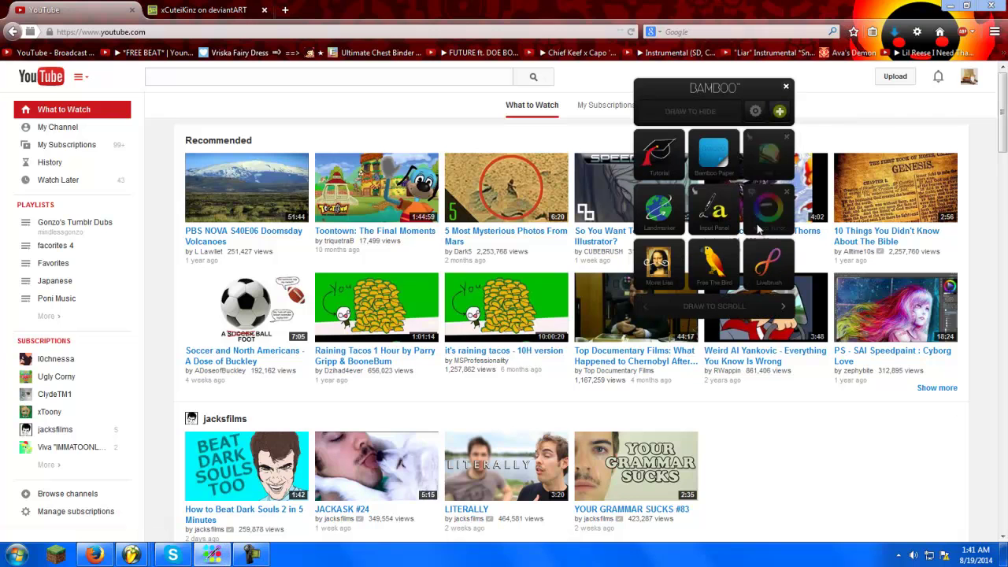
pyautogui.click(764, 152)
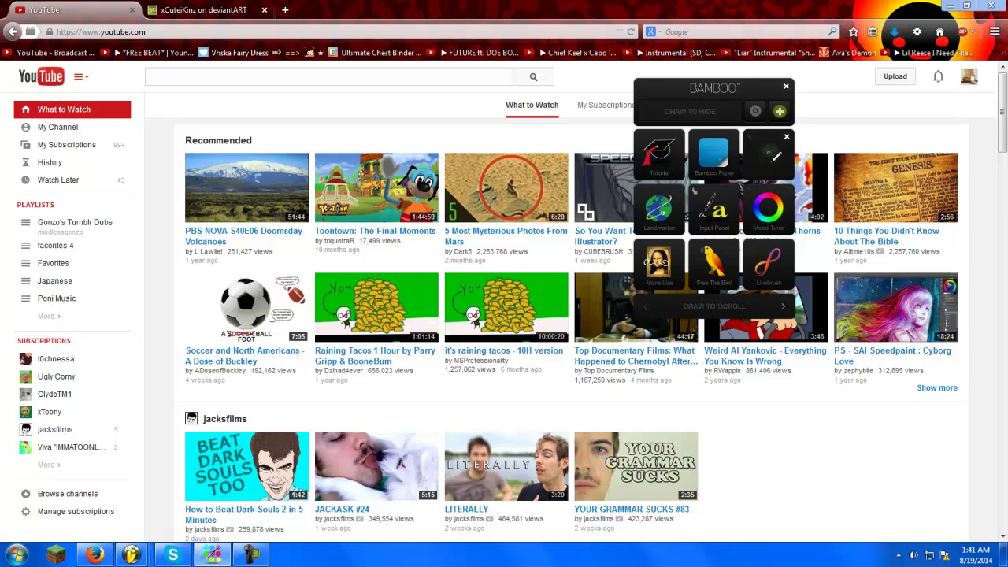
pyautogui.hotkey('alt', 'f')
pyautogui.press('n')
pyautogui.press('Return')
pyautogui.press('pageup')
pyautogui.press('pageup')
pyautogui.press('pageup')
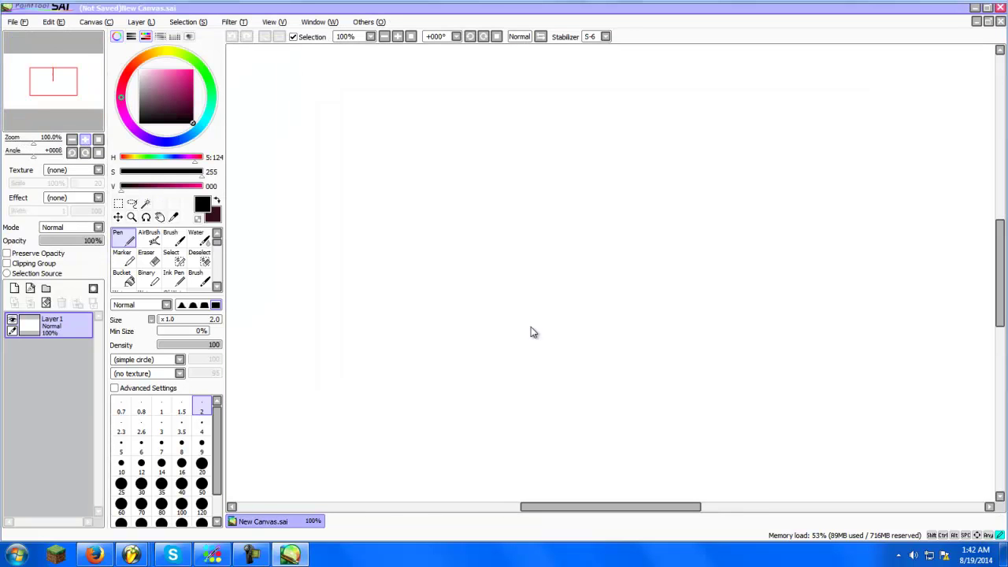
# Choose the Brush tool, set the stabilizer to 12 and pick a dark magenta drawing colour
pyautogui.press('b')
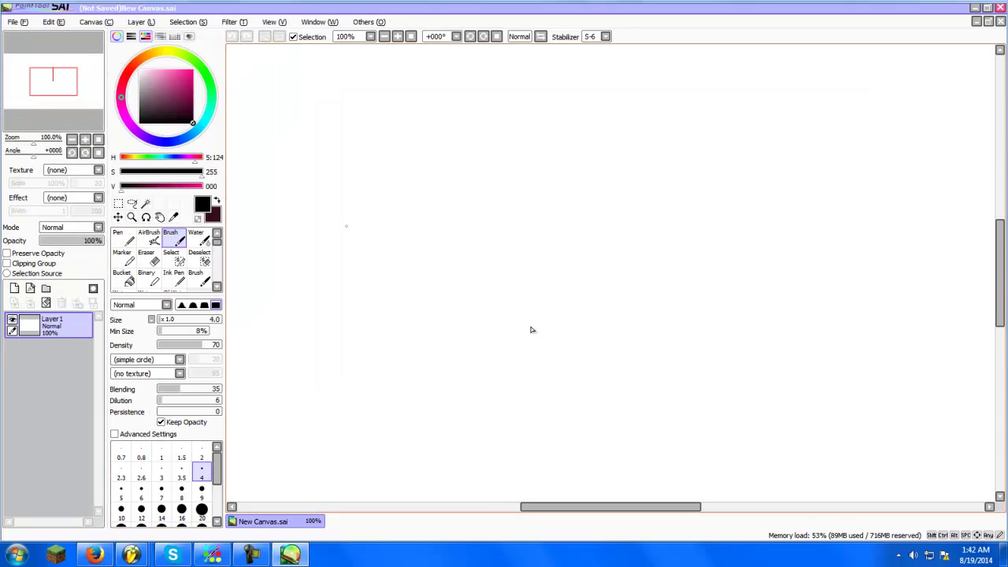
pyautogui.moveTo(377, 153); pyautogui.dragTo(380, 227)
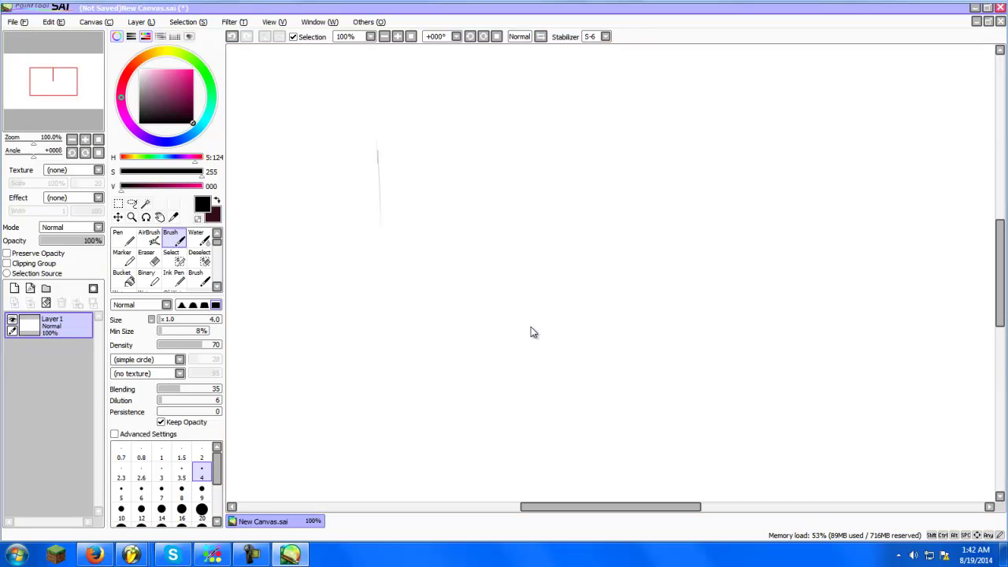
pyautogui.click(596, 36)
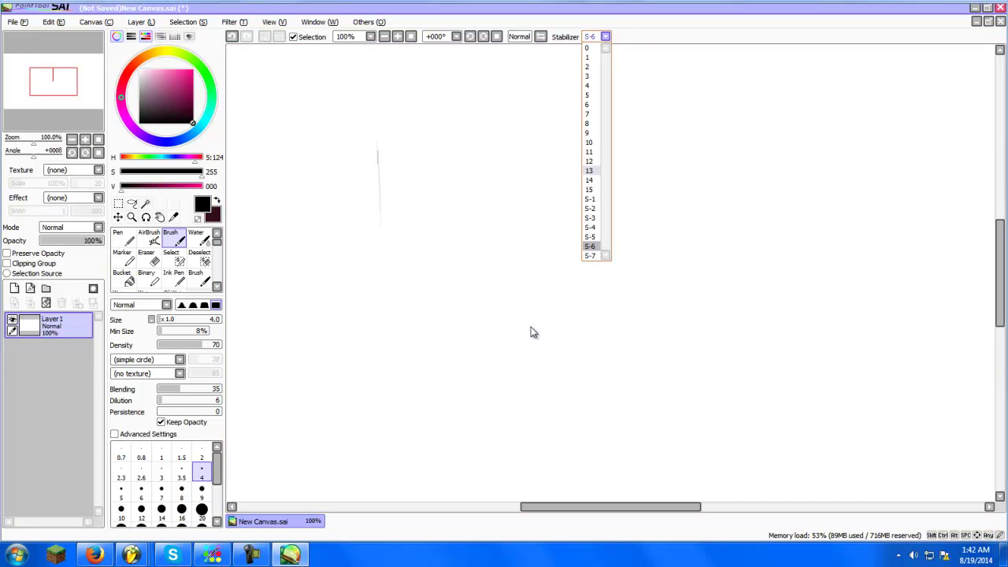
pyautogui.click(592, 162)
pyautogui.moveTo(390, 124)
pyautogui.mouseDown()
pyautogui.moveTo(392, 260)
pyautogui.moveTo(410, 339)
pyautogui.mouseUp()
pyautogui.click(193, 99)
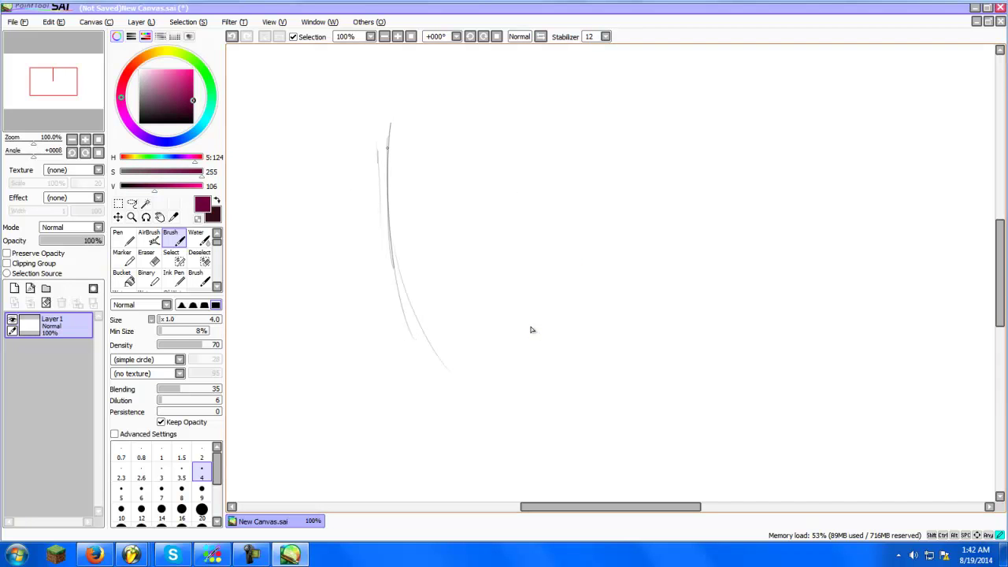
pyautogui.moveTo(384, 201); pyautogui.dragTo(445, 367)
pyautogui.moveTo(386, 220)
pyautogui.mouseDown()
pyautogui.moveTo(404, 301)
pyautogui.moveTo(471, 405)
pyautogui.mouseUp()
pyautogui.moveTo(403, 315)
pyautogui.mouseDown()
pyautogui.moveTo(466, 391)
pyautogui.moveTo(427, 351)
pyautogui.moveTo(473, 405)
pyautogui.moveTo(566, 396)
pyautogui.moveTo(650, 324)
pyautogui.mouseUp()
pyautogui.moveTo(651, 325)
pyautogui.mouseDown()
pyautogui.moveTo(636, 351)
pyautogui.moveTo(438, 351)
pyautogui.mouseUp()
pyautogui.moveTo(373, 216)
pyautogui.mouseDown()
pyautogui.moveTo(558, 400)
pyautogui.moveTo(629, 368)
pyautogui.moveTo(657, 274)
pyautogui.moveTo(670, 254)
pyautogui.mouseUp()
pyautogui.moveTo(639, 354)
pyautogui.mouseDown()
pyautogui.moveTo(674, 259)
pyautogui.moveTo(690, 165)
pyautogui.mouseUp()
pyautogui.moveTo(689, 165)
pyautogui.mouseDown()
pyautogui.moveTo(496, 443)
pyautogui.moveTo(391, 252)
pyautogui.moveTo(386, 87)
pyautogui.mouseUp()
pyautogui.moveTo(386, 185); pyautogui.dragTo(452, 46)
pyautogui.moveTo(383, 148)
pyautogui.mouseDown()
pyautogui.moveTo(631, 74)
pyautogui.moveTo(689, 227)
pyautogui.mouseUp()
pyautogui.click(46, 303)
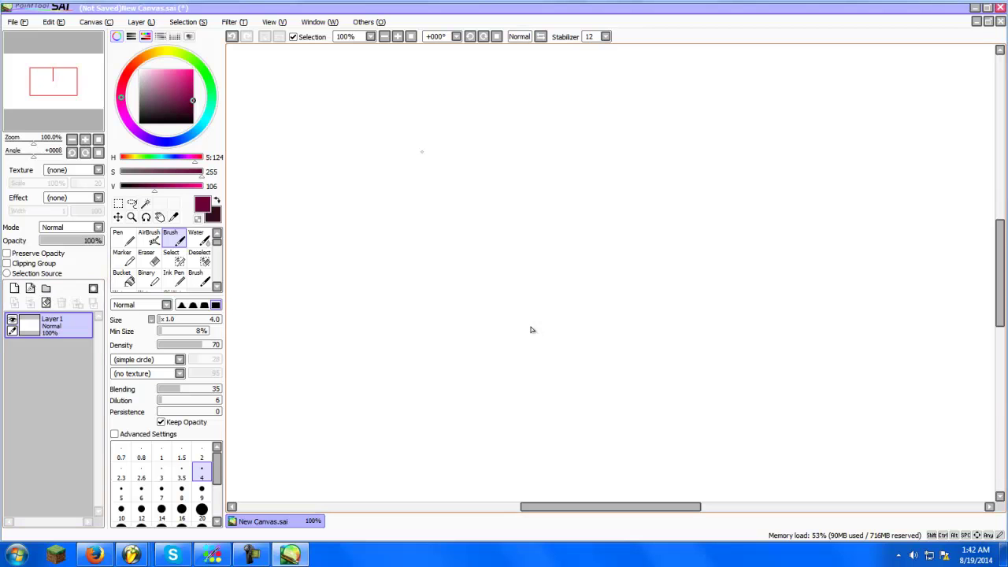
pyautogui.moveTo(421, 144); pyautogui.dragTo(429, 291)
pyautogui.moveTo(415, 169); pyautogui.dragTo(430, 311)
pyautogui.moveTo(418, 267); pyautogui.dragTo(462, 411)
pyautogui.moveTo(418, 240); pyautogui.dragTo(445, 400)
pyautogui.moveTo(419, 281); pyautogui.dragTo(516, 483)
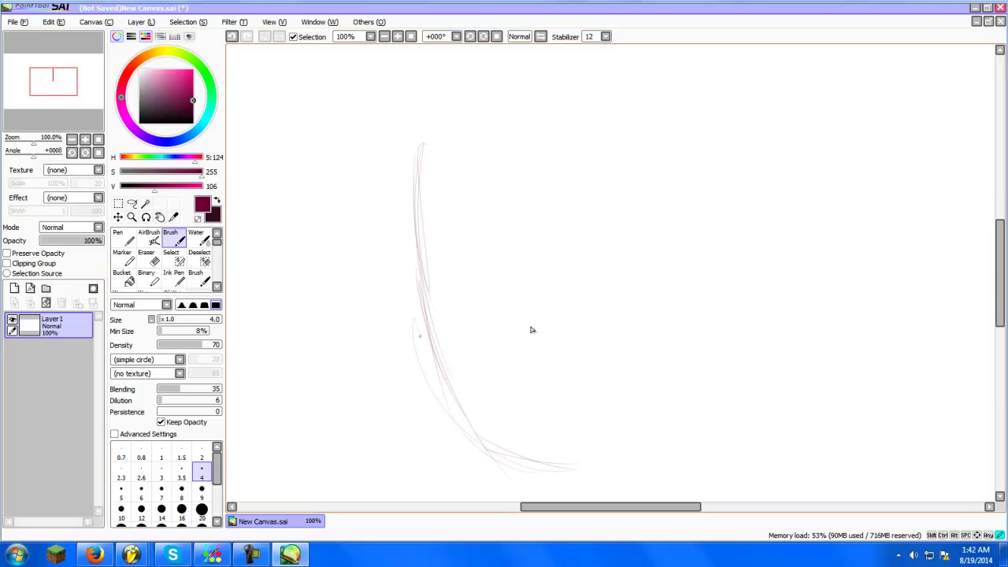
pyautogui.click(45, 303)
# Sketch the head from overlapping light ovals and add a small tilted oval below it for the neck
pyautogui.moveTo(419, 148)
pyautogui.mouseDown()
pyautogui.moveTo(417, 167)
pyautogui.moveTo(493, 249)
pyautogui.moveTo(407, 178)
pyautogui.moveTo(420, 127)
pyautogui.moveTo(515, 165)
pyautogui.mouseUp()
pyautogui.moveTo(529, 209)
pyautogui.mouseDown()
pyautogui.moveTo(472, 285)
pyautogui.moveTo(539, 237)
pyautogui.moveTo(386, 252)
pyautogui.moveTo(491, 284)
pyautogui.mouseUp()
pyautogui.moveTo(522, 118); pyautogui.dragTo(436, 223)
pyautogui.moveTo(387, 306)
pyautogui.mouseDown()
pyautogui.moveTo(457, 291)
pyautogui.moveTo(434, 321)
pyautogui.moveTo(398, 259)
pyautogui.moveTo(388, 328)
pyautogui.mouseUp()
# Sketch an oval for each shoulder and join the left one to the neck with light strokes
pyautogui.moveTo(450, 308); pyautogui.dragTo(528, 332)
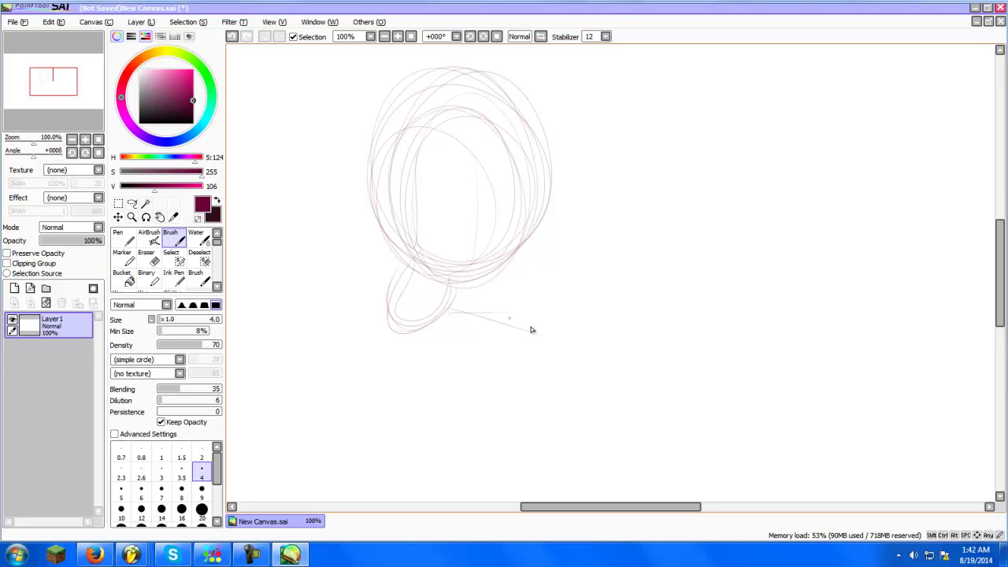
pyautogui.moveTo(451, 318)
pyautogui.mouseDown()
pyautogui.moveTo(544, 350)
pyautogui.moveTo(472, 301)
pyautogui.mouseUp()
pyautogui.moveTo(286, 382)
pyautogui.mouseDown()
pyautogui.moveTo(361, 338)
pyautogui.moveTo(322, 305)
pyautogui.mouseUp()
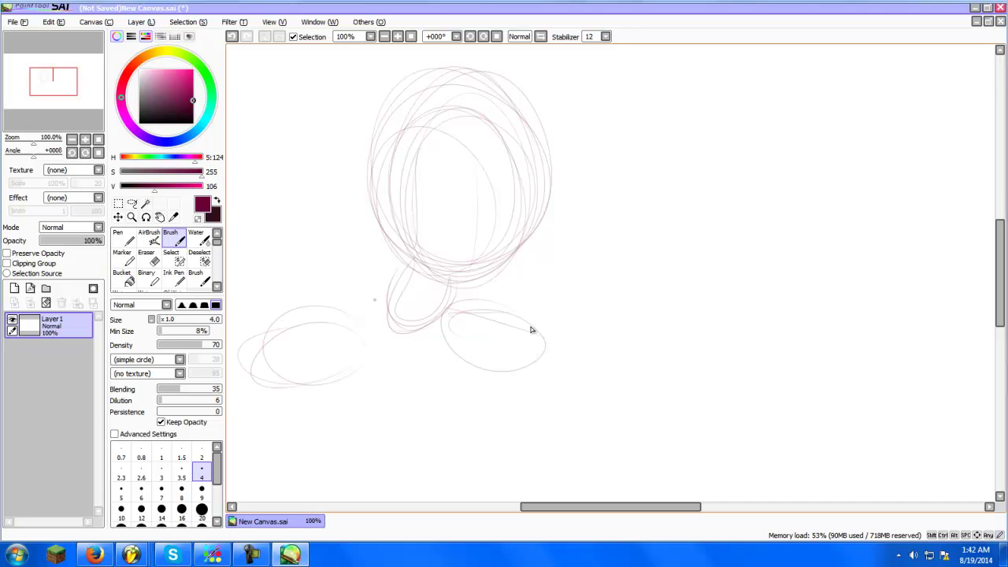
pyautogui.moveTo(387, 301); pyautogui.dragTo(303, 323)
# Sketch a curved torso contour running down from the right shoulder oval
pyautogui.moveTo(54, 82)
pyautogui.mouseDown()
pyautogui.moveTo(49, 94)
pyautogui.moveTo(47, 79)
pyautogui.mouseUp()
pyautogui.scroll(-5, 531, 331)
pyautogui.hscroll(3, 531, 330)
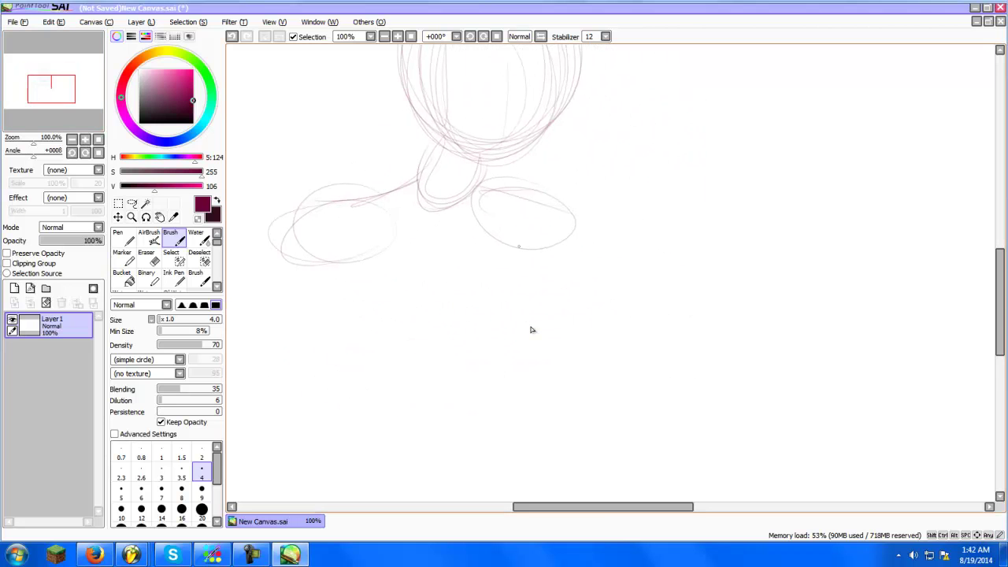
pyautogui.moveTo(530, 251); pyautogui.dragTo(575, 315)
pyautogui.moveTo(548, 280)
pyautogui.mouseDown()
pyautogui.moveTo(597, 363)
pyautogui.moveTo(594, 334)
pyautogui.mouseUp()
pyautogui.moveTo(529, 241); pyautogui.dragTo(587, 329)
pyautogui.moveTo(561, 299); pyautogui.dragTo(608, 389)
pyautogui.moveTo(589, 324); pyautogui.dragTo(613, 369)
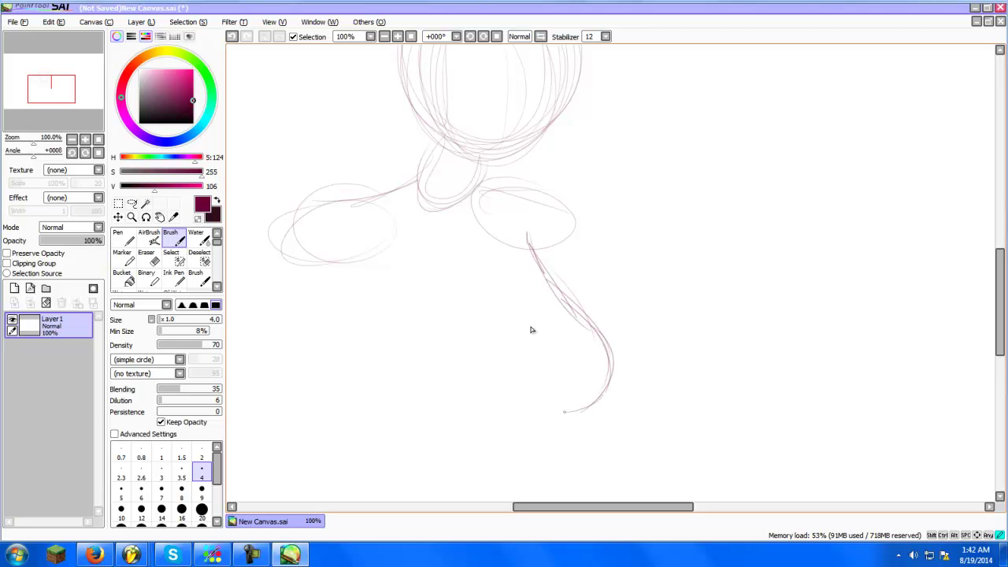
# Sketch rounded chest curves below the shoulders and undo the stray strokes
pyautogui.moveTo(504, 351)
pyautogui.mouseDown()
pyautogui.moveTo(497, 428)
pyautogui.moveTo(376, 356)
pyautogui.mouseUp()
pyautogui.moveTo(420, 430); pyautogui.dragTo(366, 332)
pyautogui.moveTo(532, 329)
pyautogui.mouseDown()
pyautogui.moveTo(463, 340)
pyautogui.moveTo(358, 441)
pyautogui.mouseUp()
pyautogui.moveTo(574, 113)
pyautogui.mouseDown()
pyautogui.moveTo(698, 172)
pyautogui.moveTo(738, 348)
pyautogui.moveTo(496, 309)
pyautogui.mouseUp()
pyautogui.hotkey('ctrl', 'z')
pyautogui.moveTo(682, 69)
pyautogui.mouseDown()
pyautogui.moveTo(652, 247)
pyautogui.moveTo(792, 241)
pyautogui.moveTo(575, 354)
pyautogui.mouseUp()
pyautogui.hotkey('ctrl', 'z')
pyautogui.moveTo(531, 327)
pyautogui.mouseDown()
pyautogui.moveTo(714, 193)
pyautogui.moveTo(674, 173)
pyautogui.mouseUp()
# Erase the torso and chest curves below the shoulders with a size 120 eraser
pyautogui.press('e')
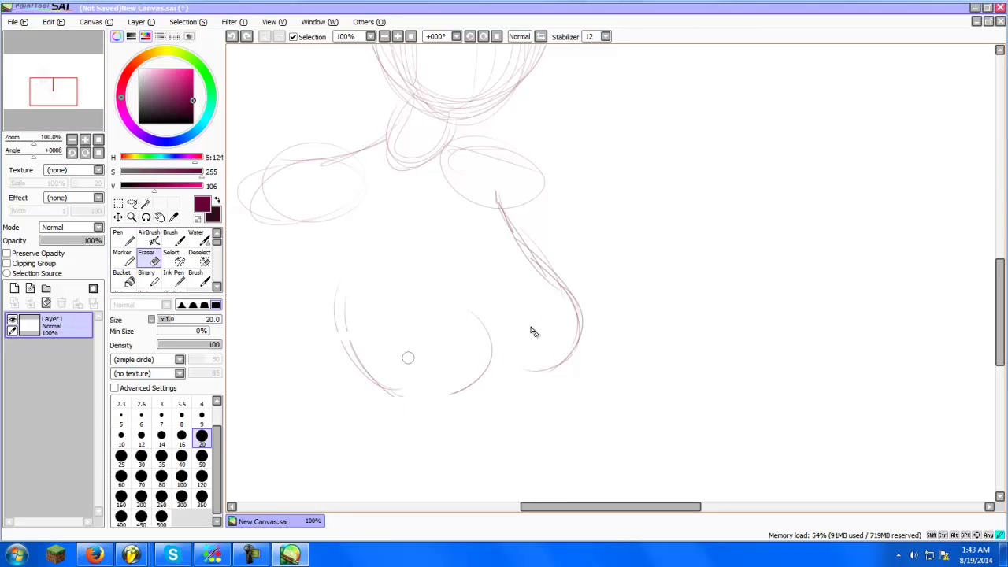
pyautogui.click(201, 473)
pyautogui.moveTo(358, 398)
pyautogui.mouseDown()
pyautogui.moveTo(500, 331)
pyautogui.moveTo(473, 255)
pyautogui.mouseUp()
pyautogui.moveTo(333, 369)
pyautogui.mouseDown()
pyautogui.moveTo(373, 381)
pyautogui.moveTo(479, 275)
pyautogui.moveTo(497, 231)
pyautogui.mouseUp()
# Redraw the right torso contour with darker brush strokes from the shoulder down around the chest
pyautogui.click(173, 237)
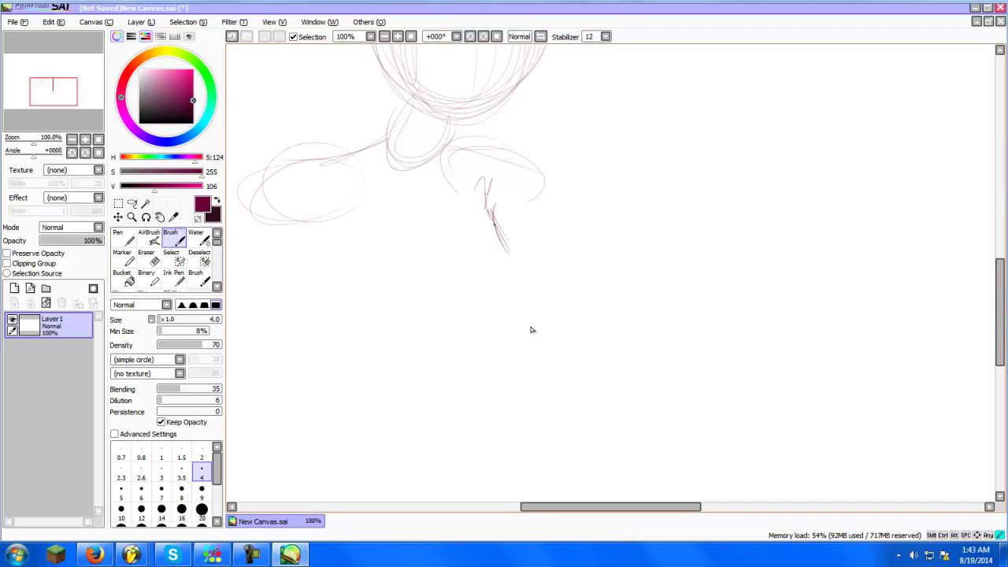
pyautogui.moveTo(507, 252)
pyautogui.mouseDown()
pyautogui.moveTo(508, 302)
pyautogui.moveTo(495, 306)
pyautogui.moveTo(520, 277)
pyautogui.mouseUp()
pyautogui.moveTo(495, 228)
pyautogui.mouseDown()
pyautogui.moveTo(520, 292)
pyautogui.moveTo(519, 284)
pyautogui.moveTo(493, 312)
pyautogui.moveTo(498, 245)
pyautogui.mouseUp()
pyautogui.moveTo(508, 313); pyautogui.dragTo(484, 213)
pyautogui.moveTo(521, 285); pyautogui.dragTo(482, 318)
# Draw the lower left chest curve and the two upper chest arcs meeting in the middle
pyautogui.moveTo(356, 297); pyautogui.dragTo(380, 337)
pyautogui.moveTo(341, 288)
pyautogui.mouseDown()
pyautogui.moveTo(367, 331)
pyautogui.moveTo(403, 343)
pyautogui.mouseUp()
pyautogui.moveTo(346, 304); pyautogui.dragTo(433, 340)
pyautogui.moveTo(337, 284); pyautogui.dragTo(362, 329)
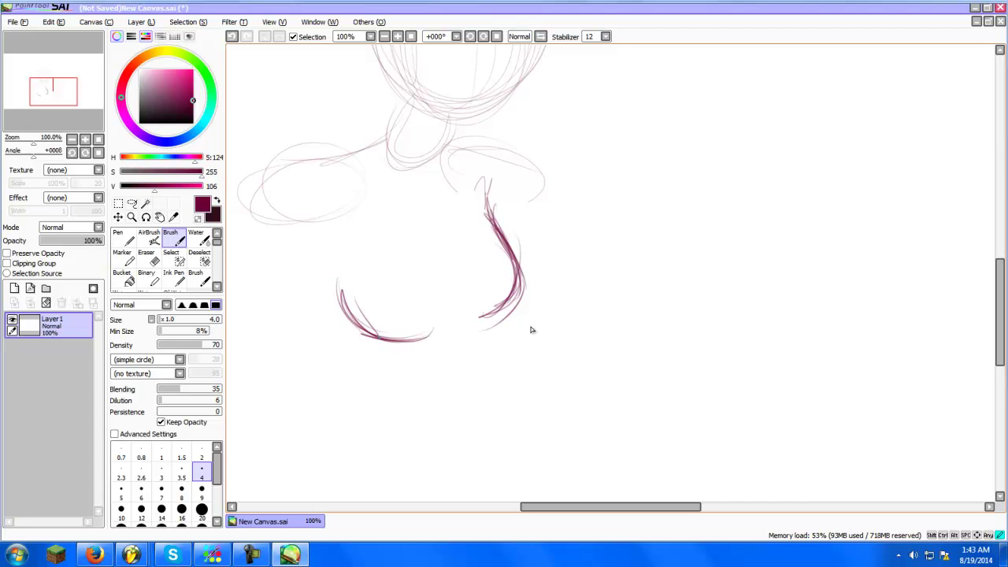
pyautogui.moveTo(332, 274)
pyautogui.mouseDown()
pyautogui.moveTo(398, 333)
pyautogui.moveTo(441, 333)
pyautogui.mouseUp()
pyautogui.moveTo(518, 250)
pyautogui.mouseDown()
pyautogui.moveTo(438, 273)
pyautogui.moveTo(434, 284)
pyautogui.mouseUp()
pyautogui.moveTo(501, 248); pyautogui.dragTo(411, 291)
pyautogui.moveTo(340, 277)
pyautogui.mouseDown()
pyautogui.moveTo(393, 268)
pyautogui.moveTo(460, 296)
pyautogui.mouseUp()
pyautogui.moveTo(376, 276)
pyautogui.mouseDown()
pyautogui.moveTo(453, 292)
pyautogui.moveTo(520, 252)
pyautogui.moveTo(368, 271)
pyautogui.mouseUp()
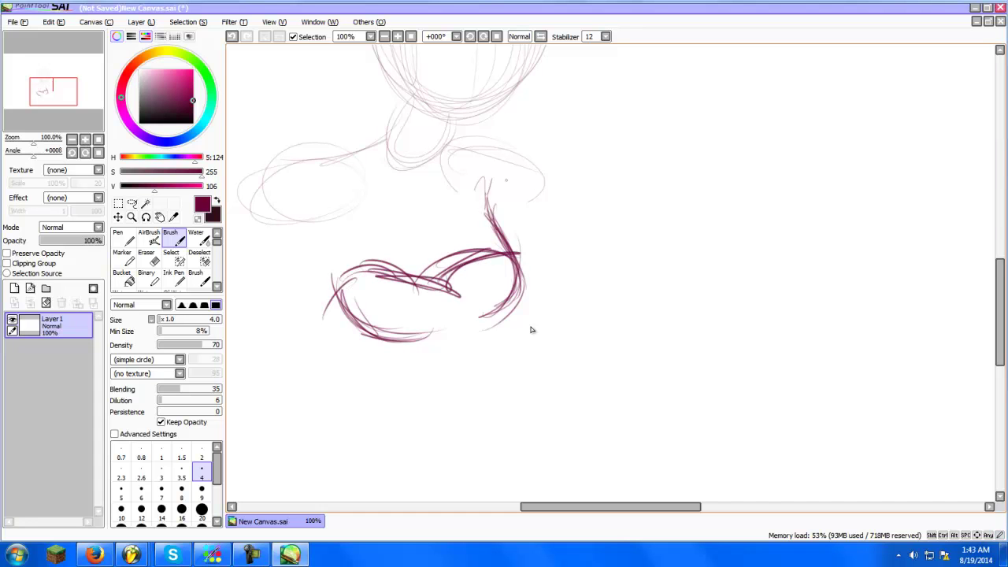
# Draw the right shoulder line, the right upper arm outline and the left side of the neck
pyautogui.moveTo(452, 148)
pyautogui.mouseDown()
pyautogui.moveTo(539, 176)
pyautogui.moveTo(489, 233)
pyautogui.mouseUp()
pyautogui.moveTo(504, 168); pyautogui.dragTo(529, 234)
pyautogui.moveTo(521, 211); pyautogui.dragTo(525, 256)
pyautogui.moveTo(384, 90); pyautogui.dragTo(394, 134)
pyautogui.moveTo(389, 93)
pyautogui.mouseDown()
pyautogui.moveTo(391, 147)
pyautogui.moveTo(394, 137)
pyautogui.moveTo(475, 304)
pyautogui.moveTo(410, 46)
pyautogui.moveTo(566, 298)
pyautogui.mouseUp()
# Select the left neck strokes with the lasso, apply a free transform to them and deselect
pyautogui.press('l')
pyautogui.moveTo(530, 329); pyautogui.dragTo(535, 334)
pyautogui.hotkey('ctrl', 't')
pyautogui.press('Return')
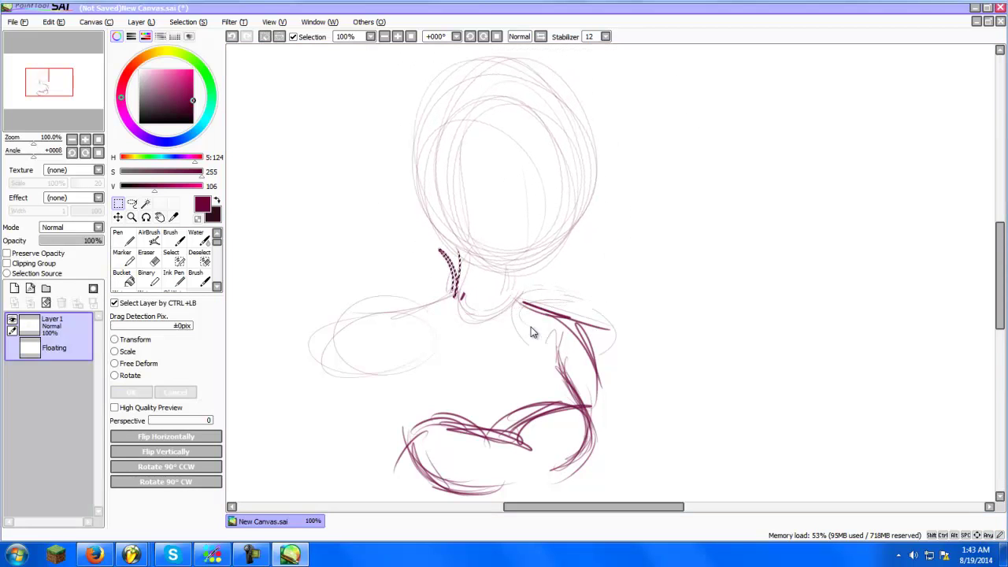
pyautogui.hotkey('ctrl', 'd')
# Draw the left shoulder slope from the neck and the outer line of the left upper arm with the Brush
pyautogui.press('b')
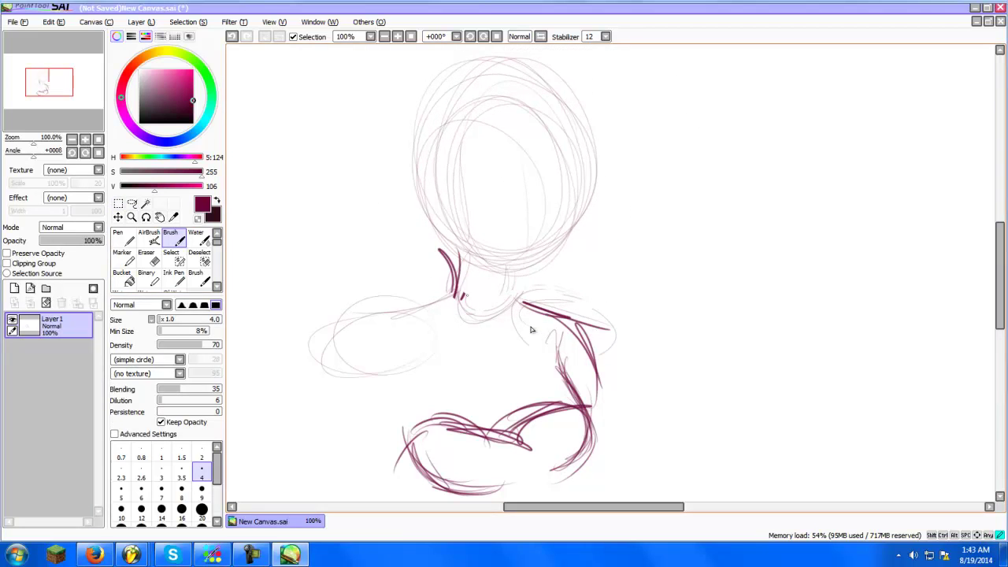
pyautogui.moveTo(450, 292); pyautogui.dragTo(405, 332)
pyautogui.moveTo(443, 304); pyautogui.dragTo(285, 367)
pyautogui.moveTo(408, 312); pyautogui.dragTo(321, 351)
pyautogui.moveTo(370, 321); pyautogui.dragTo(319, 389)
pyautogui.moveTo(345, 331); pyautogui.dragTo(325, 432)
pyautogui.moveTo(348, 348)
pyautogui.mouseDown()
pyautogui.moveTo(324, 455)
pyautogui.moveTo(336, 478)
pyautogui.mouseUp()
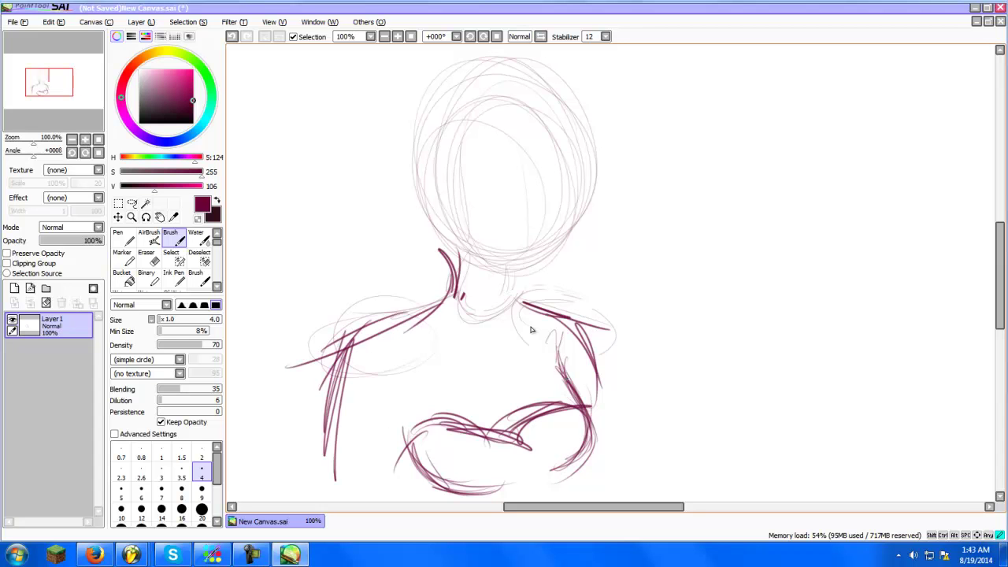
# Erase the chest curves with the size 120 eraser, keeping the upper part of the right torso contour
pyautogui.moveTo(48, 82); pyautogui.dragTo(54, 100)
pyautogui.click(148, 258)
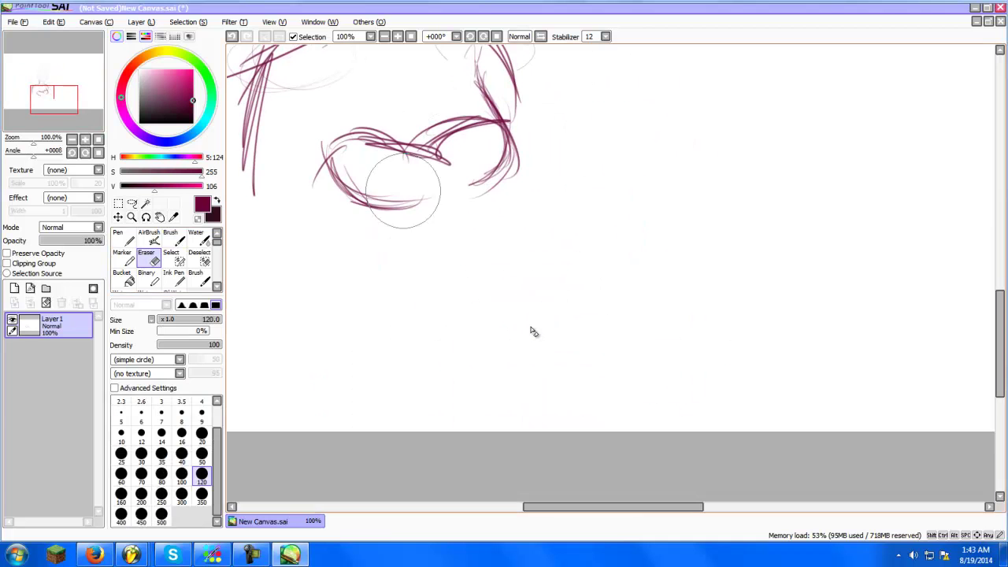
pyautogui.moveTo(418, 191)
pyautogui.mouseDown()
pyautogui.moveTo(378, 200)
pyautogui.moveTo(475, 162)
pyautogui.moveTo(331, 173)
pyautogui.moveTo(309, 198)
pyautogui.mouseUp()
# Redraw the right chest contour with the Brush as a lower, fuller curve from the armpit
pyautogui.click(173, 238)
pyautogui.moveTo(479, 65); pyautogui.dragTo(535, 161)
pyautogui.moveTo(510, 124)
pyautogui.mouseDown()
pyautogui.moveTo(521, 222)
pyautogui.moveTo(489, 232)
pyautogui.mouseUp()
pyautogui.moveTo(527, 161); pyautogui.dragTo(498, 211)
pyautogui.moveTo(534, 193); pyautogui.dragTo(478, 240)
# Draw the lower curve of the left side of the chest with several overlapping strokes
pyautogui.moveTo(291, 198); pyautogui.dragTo(351, 249)
pyautogui.moveTo(311, 226); pyautogui.dragTo(407, 256)
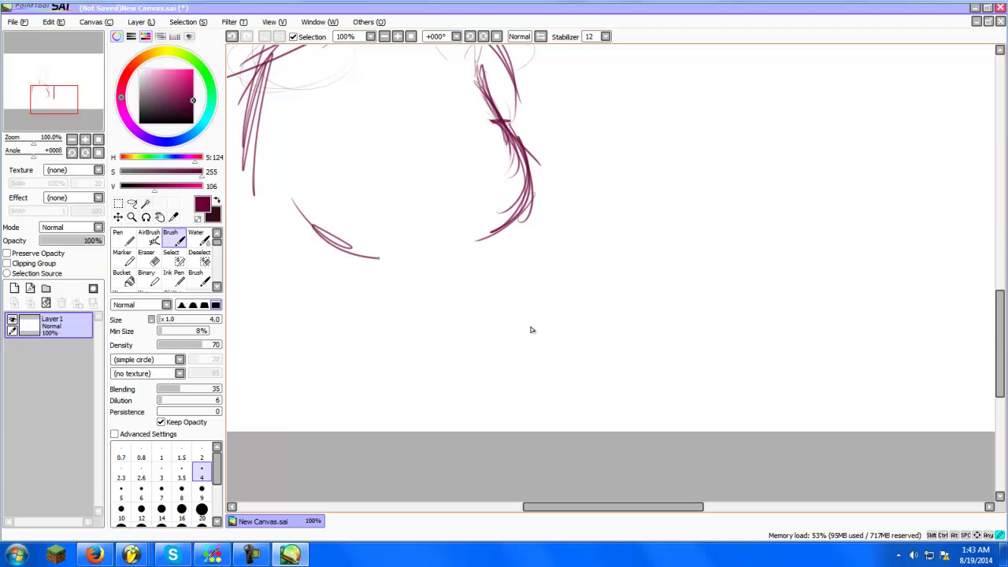
pyautogui.moveTo(314, 230)
pyautogui.mouseDown()
pyautogui.moveTo(417, 237)
pyautogui.moveTo(394, 257)
pyautogui.mouseUp()
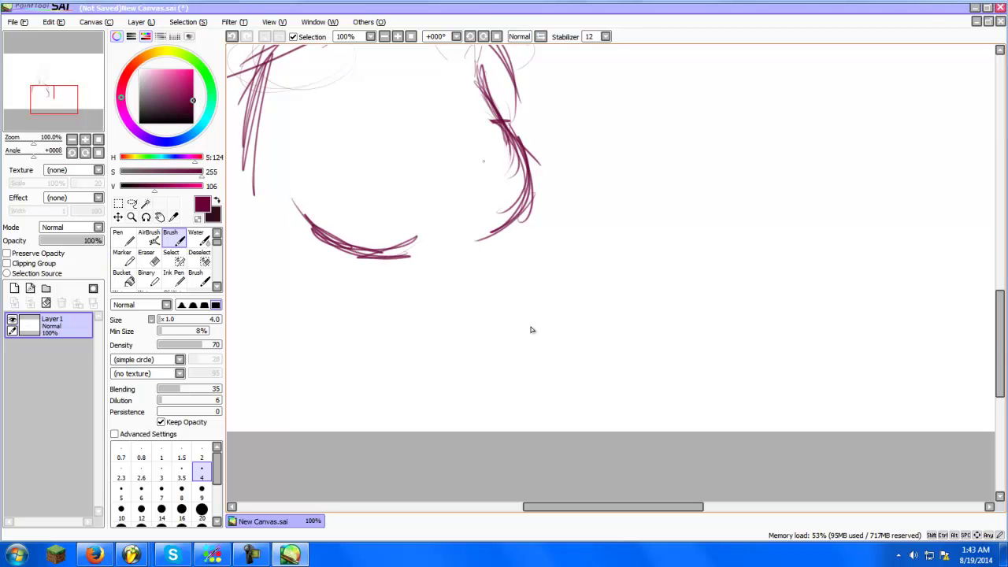
pyautogui.moveTo(441, 156)
pyautogui.mouseDown()
pyautogui.moveTo(507, 132)
pyautogui.moveTo(522, 144)
pyautogui.mouseUp()
pyautogui.moveTo(436, 156)
pyautogui.mouseDown()
pyautogui.moveTo(519, 131)
pyautogui.moveTo(466, 142)
pyautogui.mouseUp()
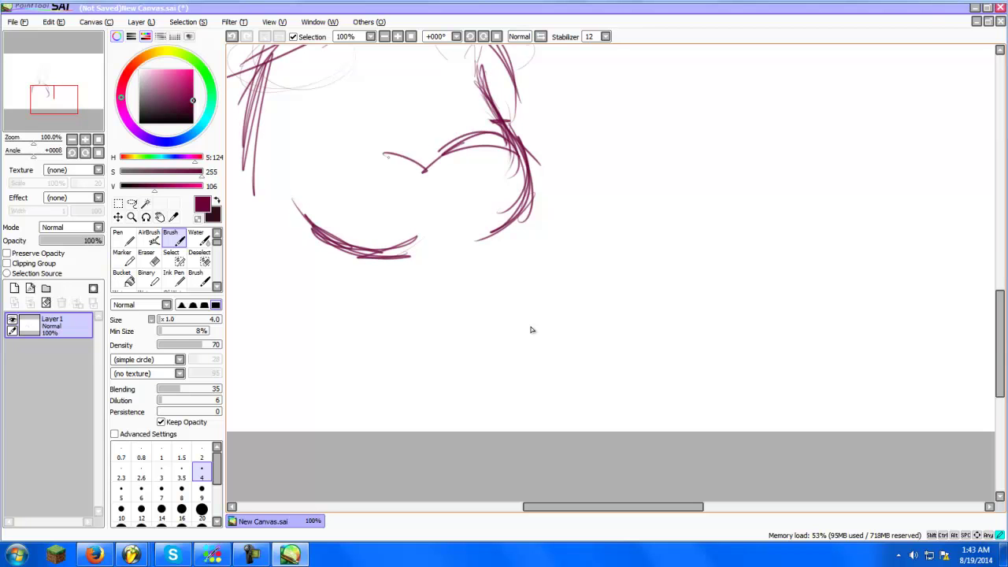
pyautogui.hotkey('ctrl', 'z')
pyautogui.hotkey('ctrl', 'z')
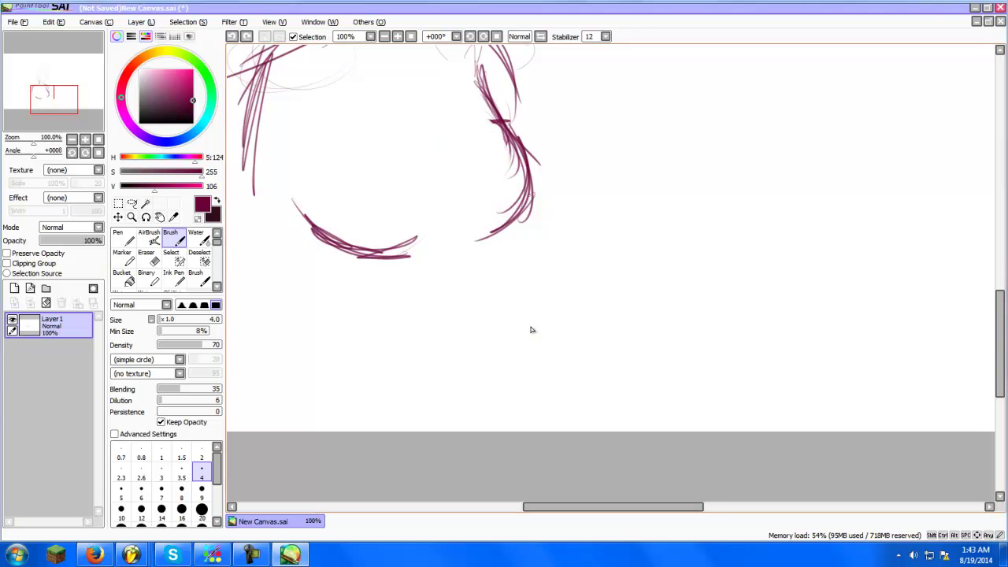
# Draw the upper garment edge as two arcs across the right and left sides of the chest
pyautogui.moveTo(538, 186)
pyautogui.mouseDown()
pyautogui.moveTo(485, 174)
pyautogui.moveTo(449, 192)
pyautogui.mouseUp()
pyautogui.moveTo(523, 170)
pyautogui.mouseDown()
pyautogui.moveTo(432, 203)
pyautogui.moveTo(337, 187)
pyautogui.mouseUp()
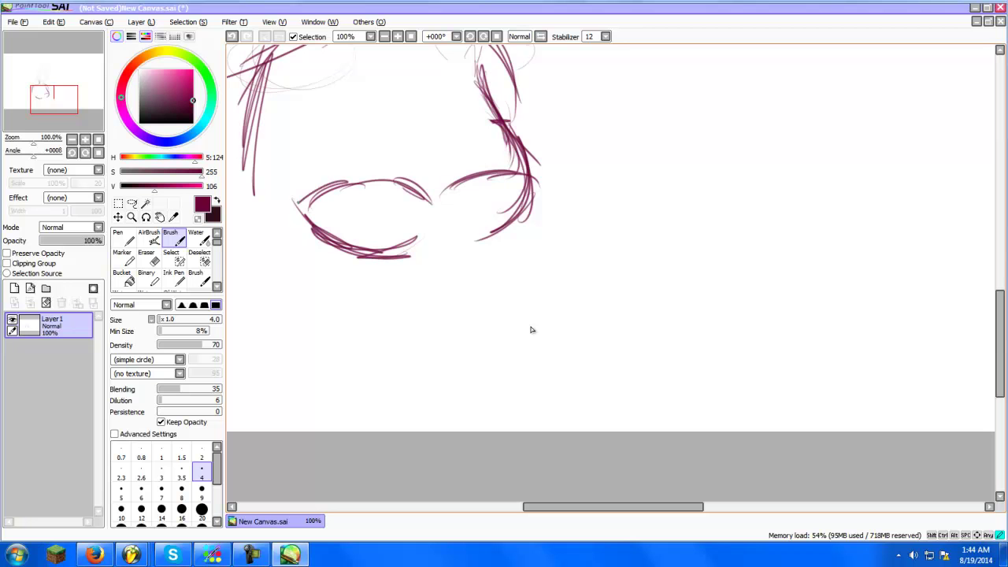
pyautogui.moveTo(530, 327); pyautogui.dragTo(602, 377)
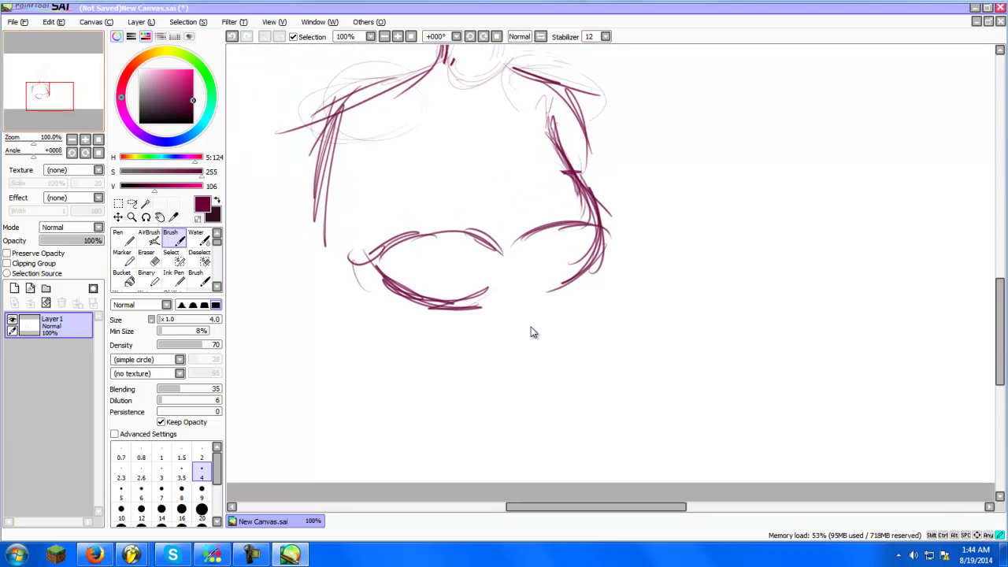
# Draw the centre crease of the chest as a forked line above the point between the two arcs
pyautogui.moveTo(494, 195); pyautogui.dragTo(508, 247)
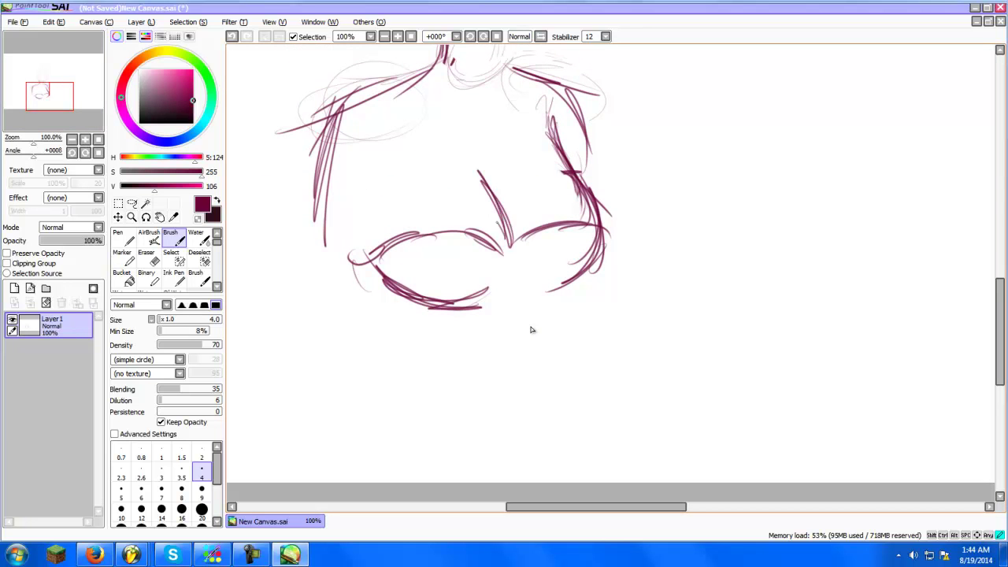
pyautogui.moveTo(465, 174); pyautogui.dragTo(510, 240)
pyautogui.moveTo(496, 182); pyautogui.dragTo(496, 194)
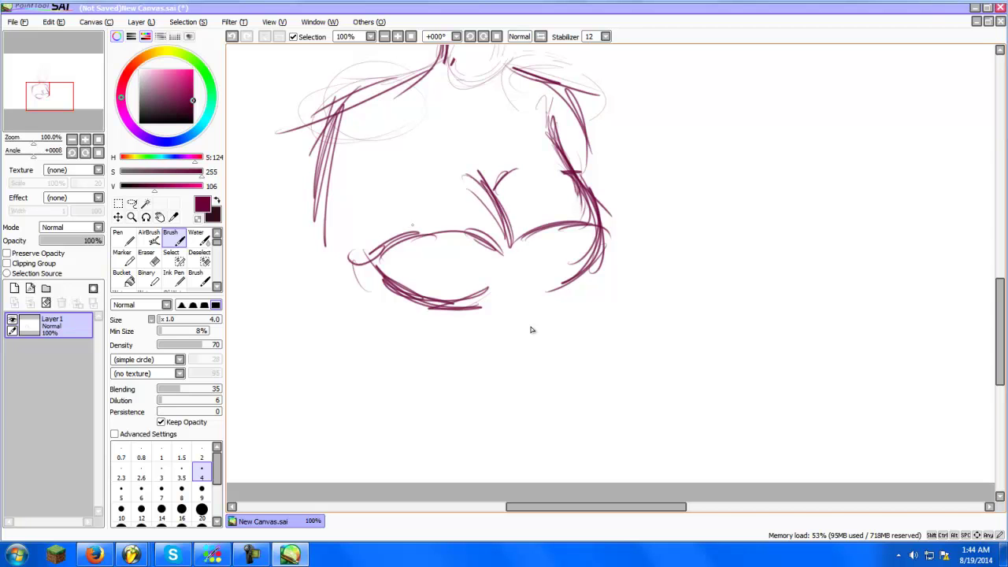
# Draw the left side of the torso between the armpit and the left chest curve
pyautogui.moveTo(384, 198); pyautogui.dragTo(371, 264)
pyautogui.moveTo(393, 171)
pyautogui.mouseDown()
pyautogui.moveTo(372, 258)
pyautogui.moveTo(378, 251)
pyautogui.mouseUp()
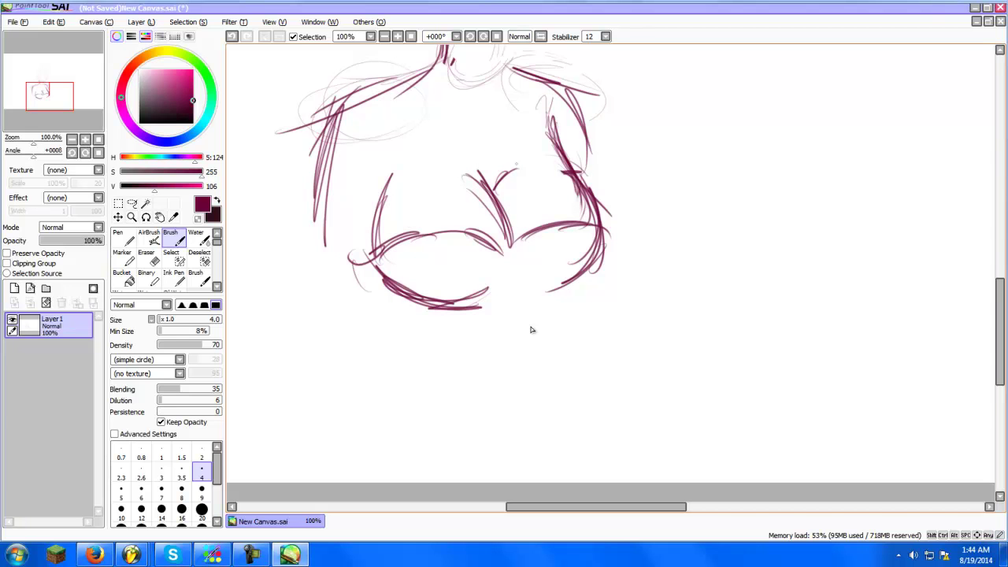
pyautogui.moveTo(346, 110)
pyautogui.mouseDown()
pyautogui.moveTo(315, 196)
pyautogui.moveTo(370, 190)
pyautogui.moveTo(372, 266)
pyautogui.mouseUp()
pyautogui.moveTo(380, 173); pyautogui.dragTo(359, 298)
# Round off the left shoulder and extend the outer line of the left arm downward
pyautogui.moveTo(400, 79); pyautogui.dragTo(329, 115)
pyautogui.moveTo(332, 114)
pyautogui.mouseDown()
pyautogui.moveTo(307, 132)
pyautogui.moveTo(304, 171)
pyautogui.mouseUp()
pyautogui.moveTo(323, 112); pyautogui.dragTo(307, 188)
pyautogui.moveTo(316, 151); pyautogui.dragTo(313, 233)
pyautogui.moveTo(315, 187); pyautogui.dragTo(320, 332)
pyautogui.moveTo(310, 236); pyautogui.dragTo(305, 295)
# Reinforce the outer line of the right upper arm with overlapping strokes
pyautogui.moveTo(572, 109); pyautogui.dragTo(584, 186)
pyautogui.moveTo(579, 119); pyautogui.dragTo(593, 196)
pyautogui.moveTo(573, 106); pyautogui.dragTo(582, 127)
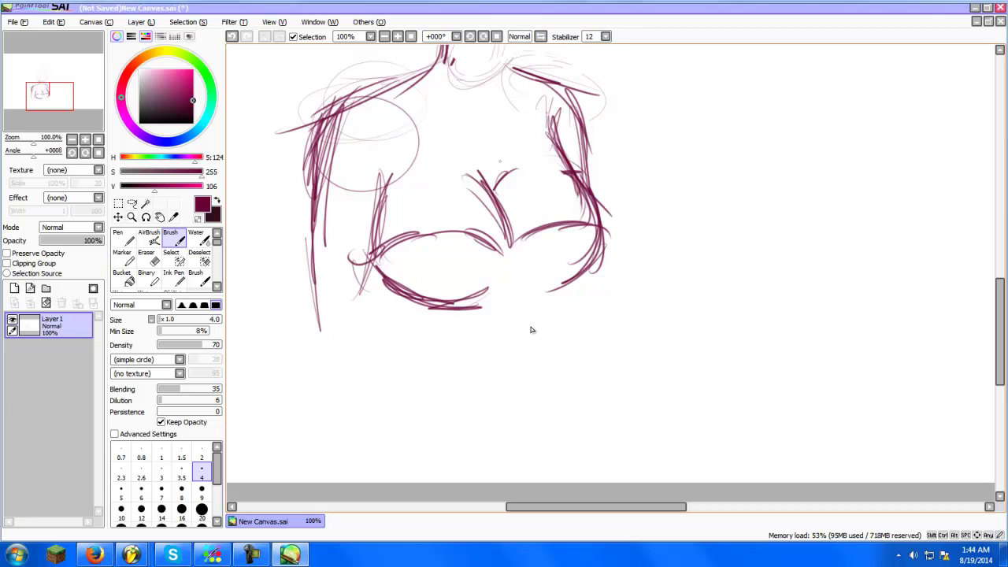
# Darken the left shoulder and arm outline and extend the left arm's outer and inner lines below the chest
pyautogui.moveTo(397, 180); pyautogui.dragTo(386, 221)
pyautogui.moveTo(441, 53)
pyautogui.mouseDown()
pyautogui.moveTo(350, 98)
pyautogui.moveTo(323, 140)
pyautogui.mouseUp()
pyautogui.moveTo(341, 113); pyautogui.dragTo(312, 250)
pyautogui.moveTo(321, 187)
pyautogui.mouseDown()
pyautogui.moveTo(318, 235)
pyautogui.moveTo(342, 358)
pyautogui.mouseUp()
pyautogui.moveTo(311, 252); pyautogui.dragTo(316, 320)
pyautogui.moveTo(317, 246); pyautogui.dragTo(329, 367)
pyautogui.moveTo(376, 267); pyautogui.dragTo(370, 364)
pyautogui.moveTo(373, 304); pyautogui.dragTo(352, 390)
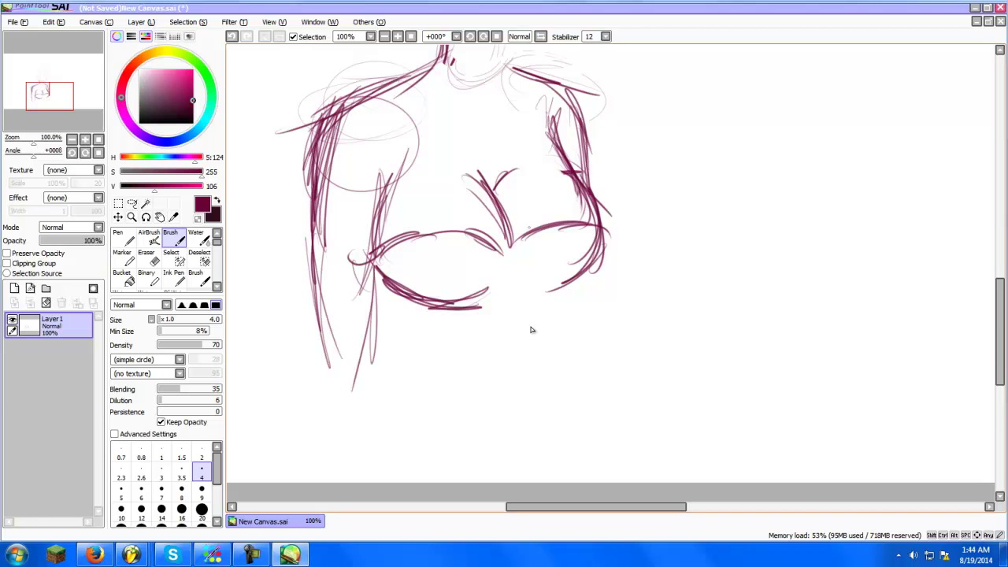
# Draw both sides of the neck and thicken the left shoulder and upper arm outline
pyautogui.scroll(5, 531, 332)
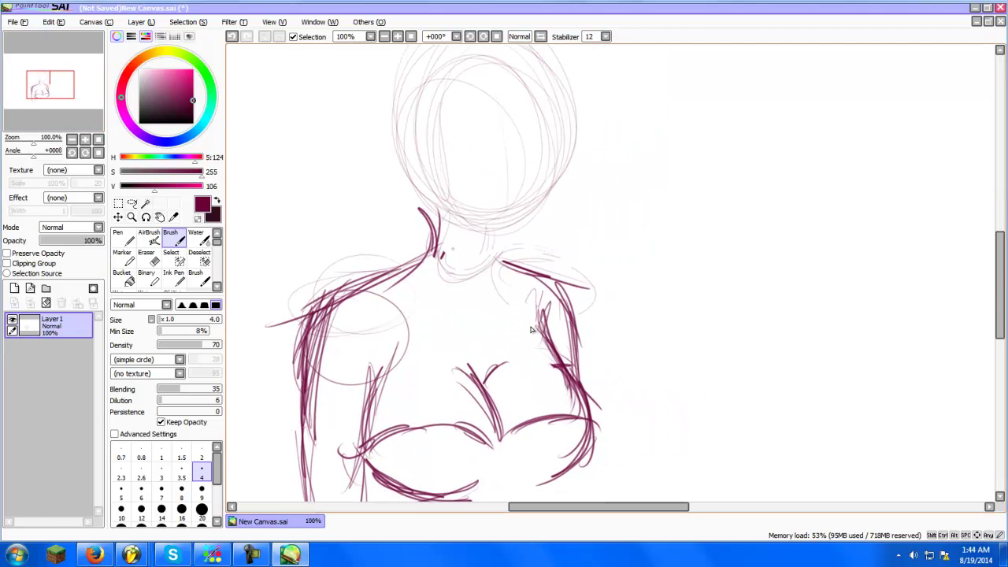
pyautogui.moveTo(428, 211); pyautogui.dragTo(431, 255)
pyautogui.moveTo(491, 236); pyautogui.dragTo(502, 285)
pyautogui.moveTo(422, 255); pyautogui.dragTo(321, 318)
pyautogui.moveTo(385, 276); pyautogui.dragTo(306, 365)
pyautogui.moveTo(340, 296); pyautogui.dragTo(298, 412)
pyautogui.moveTo(395, 262); pyautogui.dragTo(400, 459)
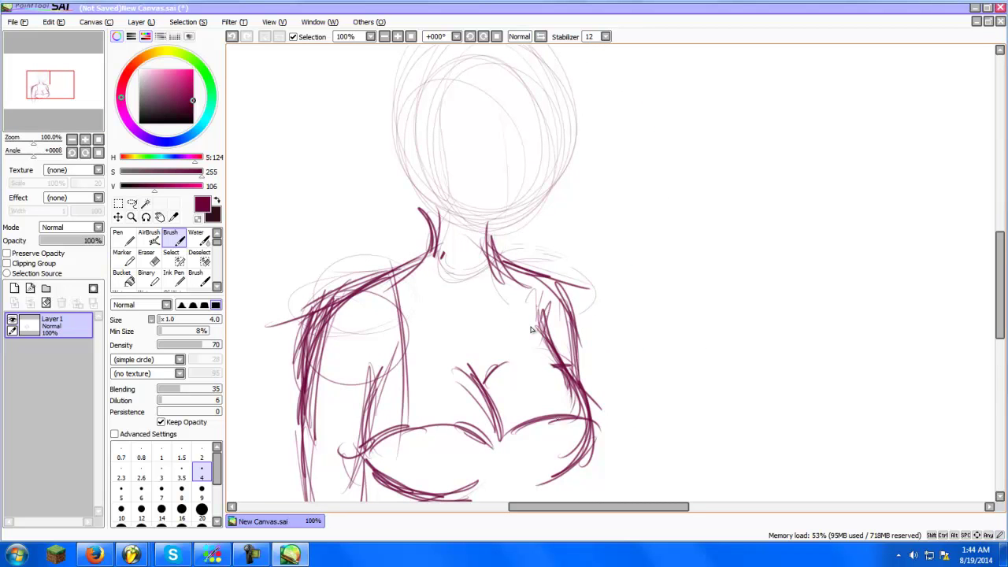
pyautogui.hotkey('ctrl', 'z')
pyautogui.hotkey('ctrl', 'z')
pyautogui.scroll(3, 532, 331)
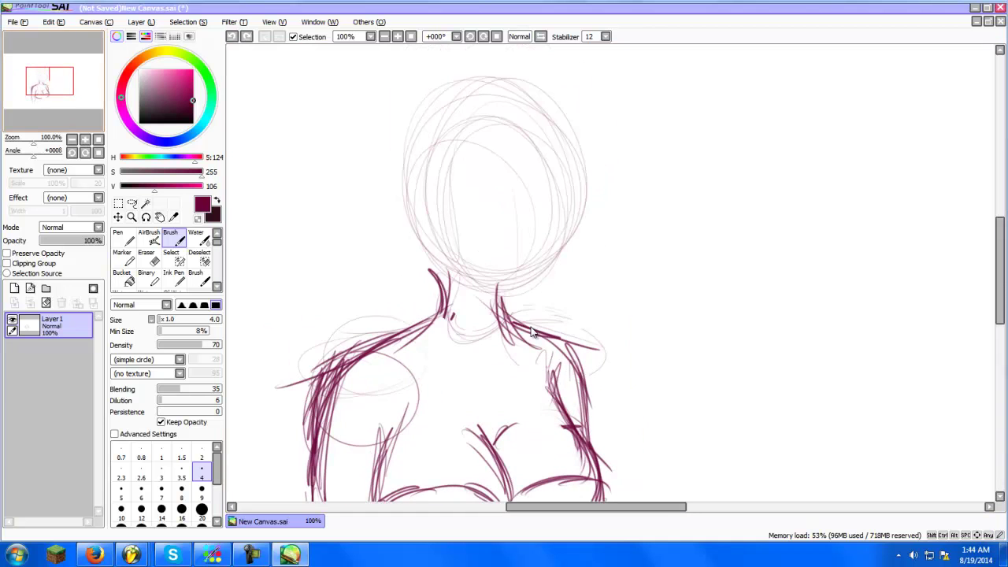
# Draw the vertical and eye-level guide curves across the head and outline the jaw and far side of the face
pyautogui.moveTo(511, 285); pyautogui.dragTo(508, 82)
pyautogui.moveTo(412, 197); pyautogui.dragTo(526, 224)
pyautogui.moveTo(575, 211)
pyautogui.mouseDown()
pyautogui.moveTo(458, 236)
pyautogui.moveTo(701, 168)
pyautogui.mouseUp()
pyautogui.moveTo(564, 126); pyautogui.dragTo(573, 229)
pyautogui.moveTo(576, 179); pyautogui.dragTo(571, 230)
pyautogui.moveTo(549, 265)
pyautogui.mouseDown()
pyautogui.moveTo(466, 268)
pyautogui.moveTo(397, 207)
pyautogui.moveTo(511, 283)
pyautogui.mouseUp()
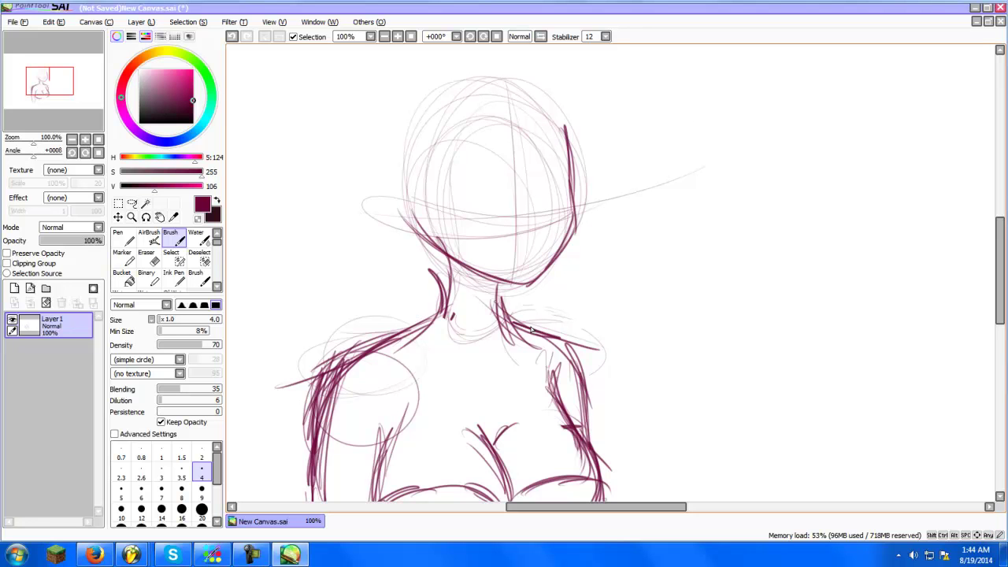
# Draw the ear and thicken the jawline from the ear to the chin with overlapping strokes
pyautogui.moveTo(435, 240); pyautogui.dragTo(453, 294)
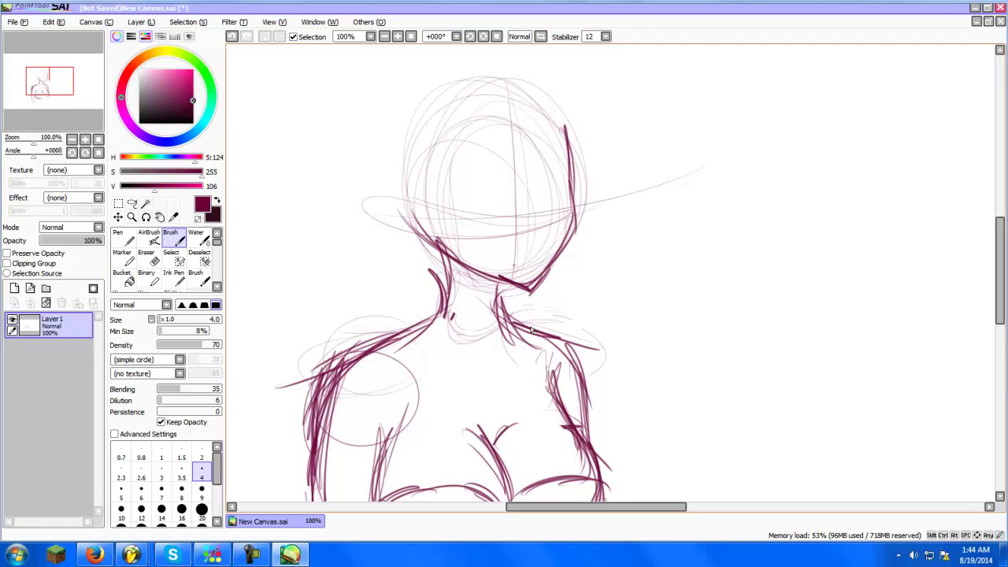
pyautogui.moveTo(413, 213); pyautogui.dragTo(443, 247)
pyautogui.moveTo(394, 169); pyautogui.dragTo(416, 230)
pyautogui.moveTo(392, 177); pyautogui.dragTo(424, 235)
pyautogui.moveTo(417, 186)
pyautogui.mouseDown()
pyautogui.moveTo(438, 239)
pyautogui.moveTo(474, 271)
pyautogui.mouseUp()
pyautogui.moveTo(429, 235)
pyautogui.mouseDown()
pyautogui.moveTo(516, 296)
pyautogui.moveTo(503, 304)
pyautogui.moveTo(530, 298)
pyautogui.mouseUp()
pyautogui.moveTo(440, 251); pyautogui.dragTo(448, 292)
# Erase the old sketch lines across the chest and return to the Brush
pyautogui.moveTo(49, 81); pyautogui.dragTo(51, 86)
pyautogui.click(148, 257)
pyautogui.moveTo(386, 438)
pyautogui.mouseDown()
pyautogui.moveTo(407, 410)
pyautogui.moveTo(443, 426)
pyautogui.moveTo(436, 442)
pyautogui.mouseUp()
pyautogui.press('b')
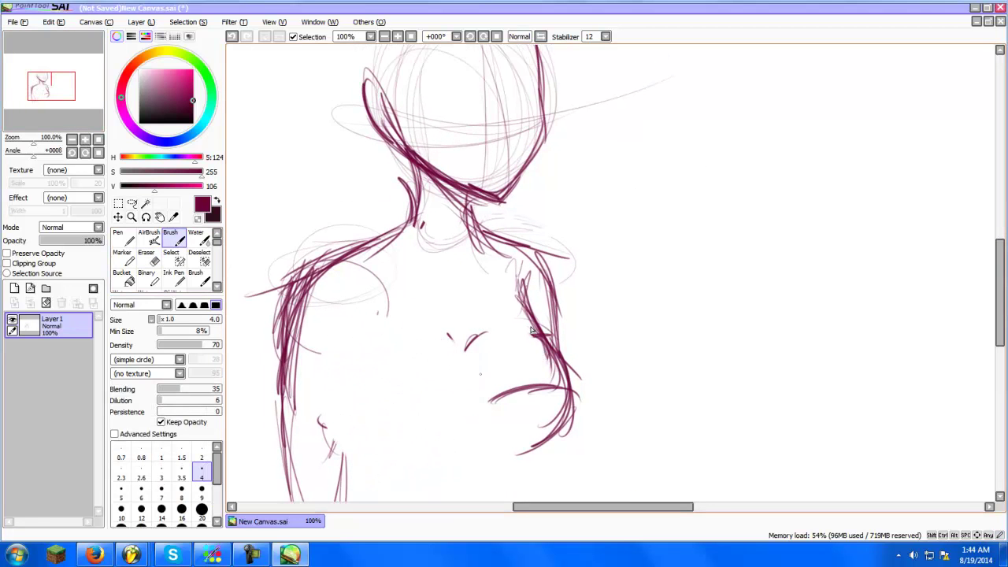
# Redraw the chest with two rounded forms, a neckline curve and a lower contour, and reinforce the shoulder line
pyautogui.moveTo(484, 337)
pyautogui.mouseDown()
pyautogui.moveTo(471, 405)
pyautogui.moveTo(461, 403)
pyautogui.mouseUp()
pyautogui.moveTo(359, 256)
pyautogui.mouseDown()
pyautogui.moveTo(324, 307)
pyautogui.moveTo(331, 349)
pyautogui.mouseUp()
pyautogui.moveTo(411, 213)
pyautogui.mouseDown()
pyautogui.moveTo(320, 259)
pyautogui.moveTo(312, 307)
pyautogui.mouseUp()
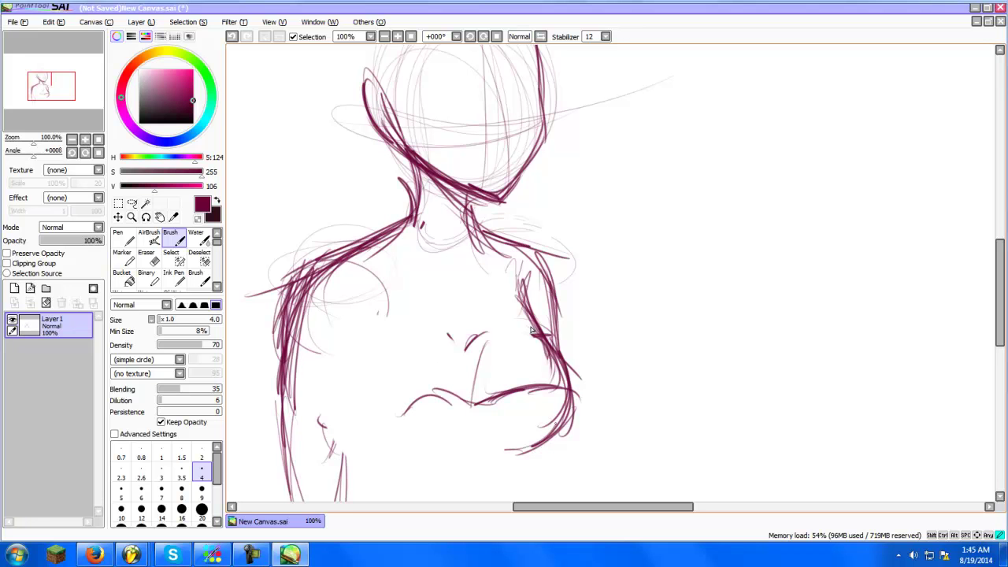
pyautogui.moveTo(558, 420)
pyautogui.mouseDown()
pyautogui.moveTo(407, 458)
pyautogui.moveTo(355, 410)
pyautogui.moveTo(449, 338)
pyautogui.moveTo(356, 408)
pyautogui.mouseUp()
pyautogui.moveTo(463, 406)
pyautogui.mouseDown()
pyautogui.moveTo(545, 406)
pyautogui.moveTo(494, 438)
pyautogui.mouseUp()
pyautogui.moveTo(354, 379); pyautogui.dragTo(376, 427)
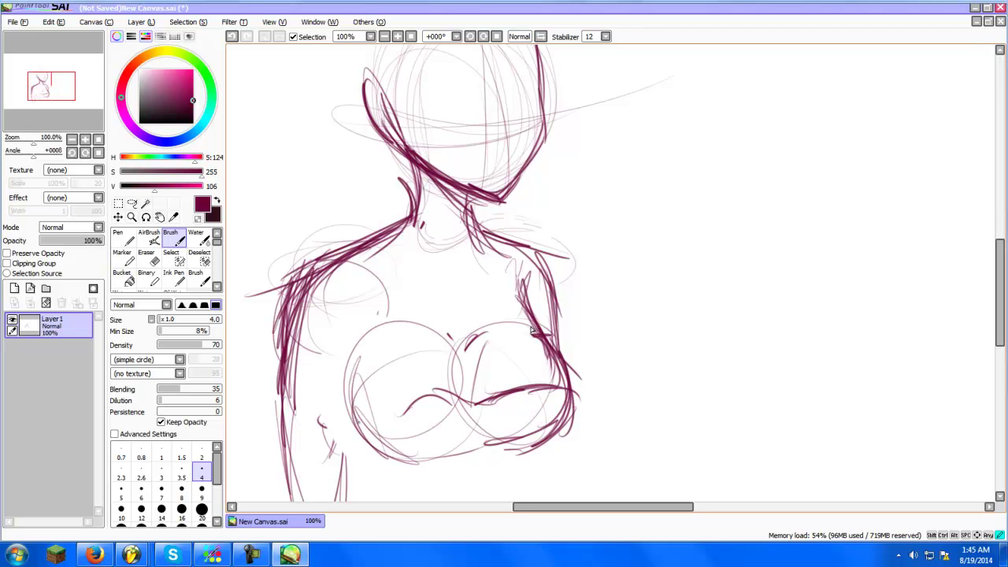
# Sketch both eyes, the nose and the mouth on the face and darken the line under the jaw
pyautogui.scroll(3, 532, 331)
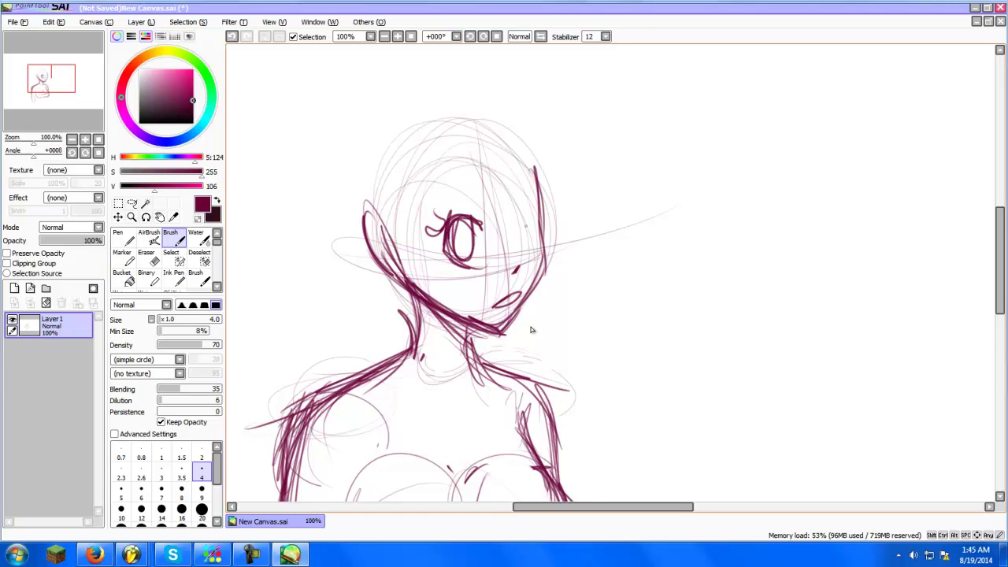
pyautogui.moveTo(526, 218); pyautogui.dragTo(536, 256)
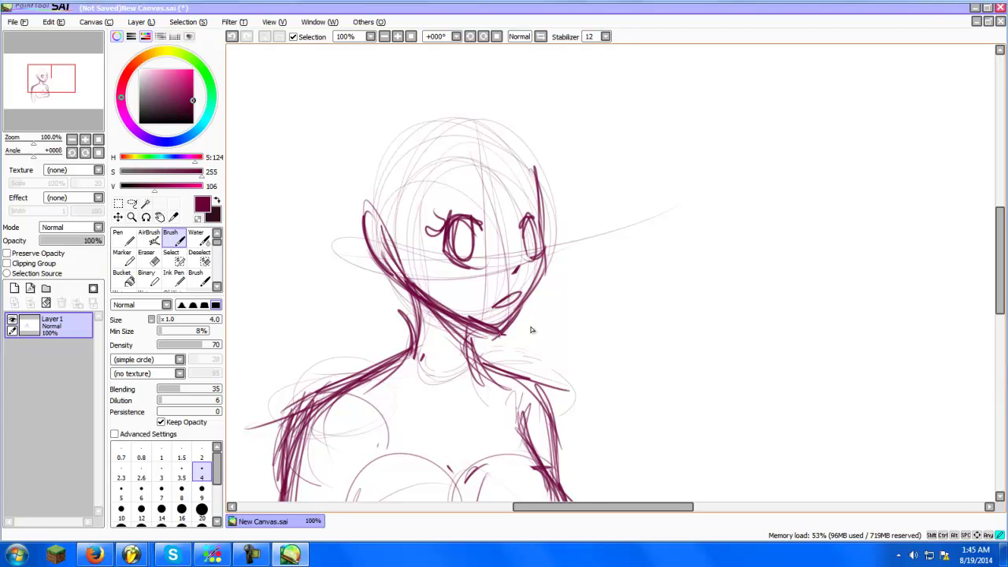
pyautogui.moveTo(413, 291)
pyautogui.mouseDown()
pyautogui.moveTo(471, 335)
pyautogui.moveTo(473, 357)
pyautogui.mouseUp()
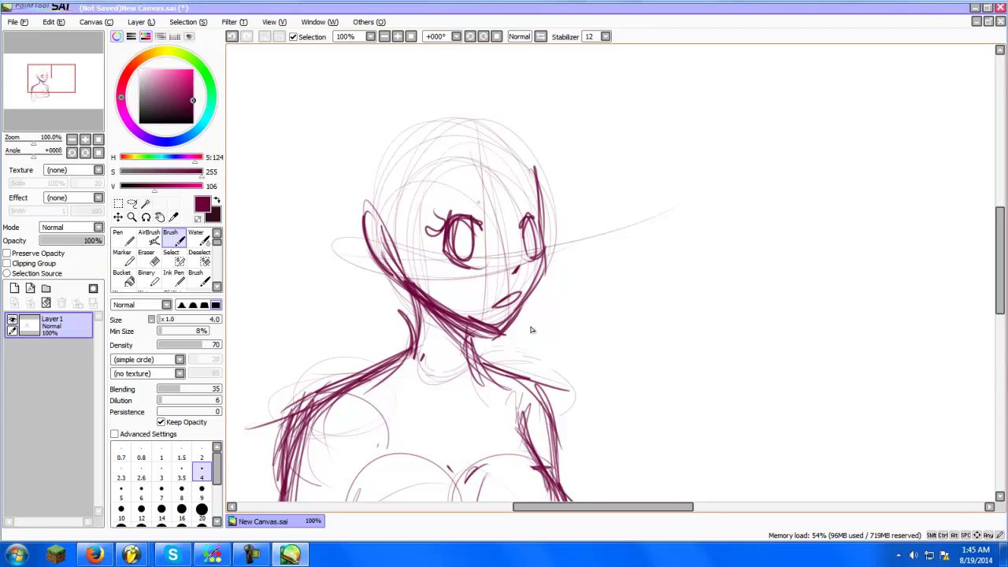
# Sketch the fringe sweeping over the forehead and the hair outline on the far side of the head
pyautogui.moveTo(447, 161)
pyautogui.mouseDown()
pyautogui.moveTo(515, 247)
pyautogui.moveTo(537, 219)
pyautogui.moveTo(557, 269)
pyautogui.mouseUp()
pyautogui.moveTo(535, 182); pyautogui.dragTo(552, 260)
pyautogui.moveTo(516, 182); pyautogui.dragTo(537, 217)
pyautogui.moveTo(489, 120); pyautogui.dragTo(572, 224)
pyautogui.moveTo(540, 189); pyautogui.dragTo(551, 219)
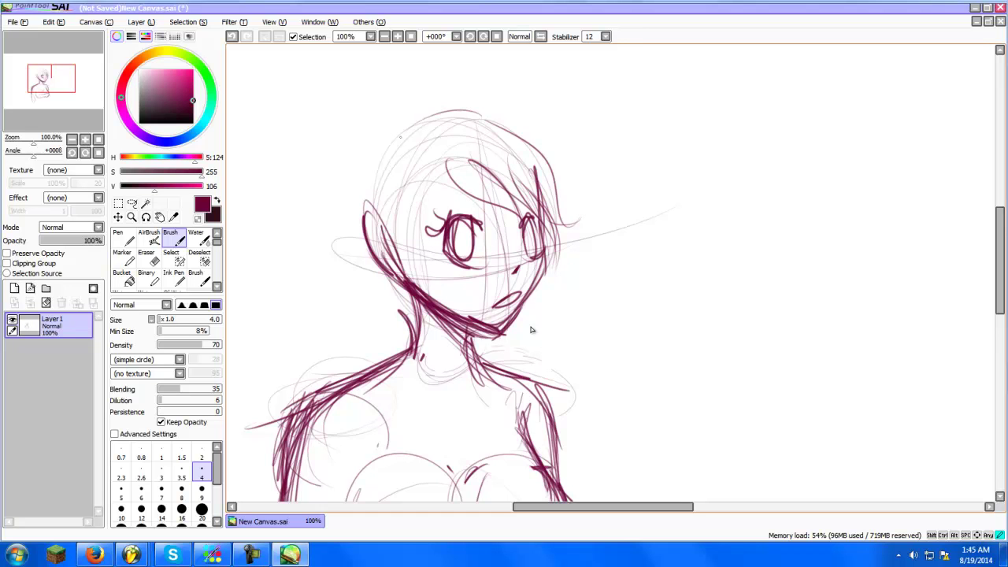
# Sketch the tuft on the crown, the wavy back hair, the side lock and a large curve beside the shoulder
pyautogui.moveTo(394, 139); pyautogui.dragTo(444, 71)
pyautogui.moveTo(398, 117); pyautogui.dragTo(468, 66)
pyautogui.moveTo(393, 140); pyautogui.dragTo(335, 217)
pyautogui.moveTo(351, 281); pyautogui.dragTo(330, 344)
pyautogui.moveTo(536, 293)
pyautogui.mouseDown()
pyautogui.moveTo(533, 323)
pyautogui.moveTo(622, 479)
pyautogui.mouseUp()
pyautogui.moveTo(673, 398); pyautogui.dragTo(602, 501)
pyautogui.moveTo(446, 173)
pyautogui.mouseDown()
pyautogui.moveTo(419, 207)
pyautogui.moveTo(437, 294)
pyautogui.mouseUp()
pyautogui.moveTo(384, 189); pyautogui.dragTo(440, 299)
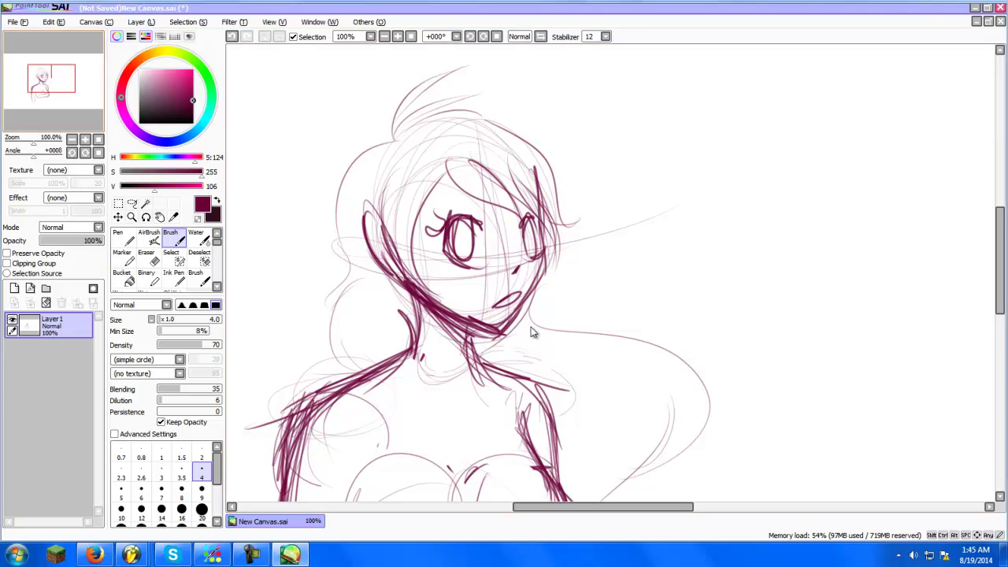
# Lower the sketch layer's opacity to 20% and add a new layer above it
pyautogui.moveTo(532, 329); pyautogui.dragTo(580, 250)
pyautogui.click(52, 240)
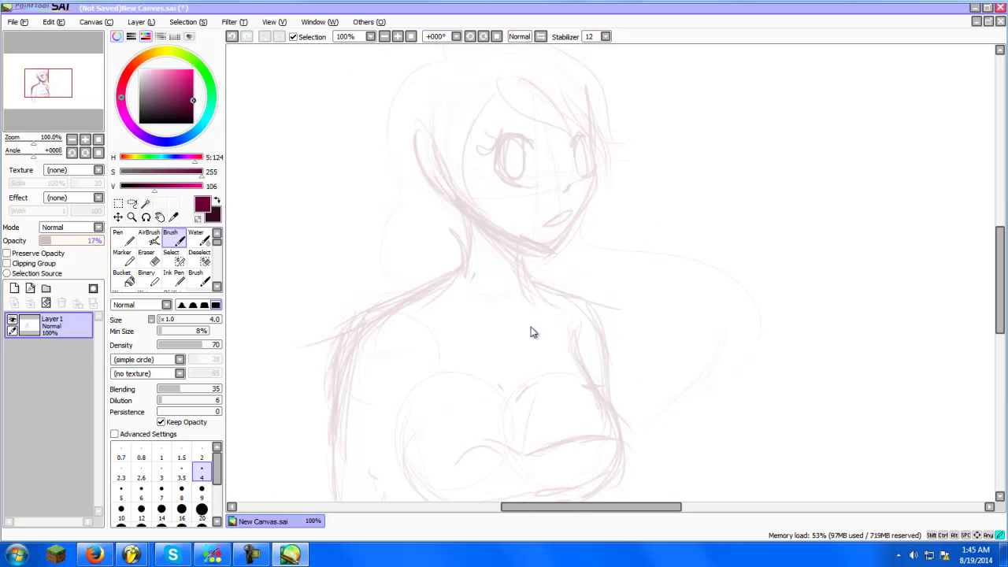
pyautogui.click(14, 288)
pyautogui.moveTo(48, 83); pyautogui.dragTo(48, 81)
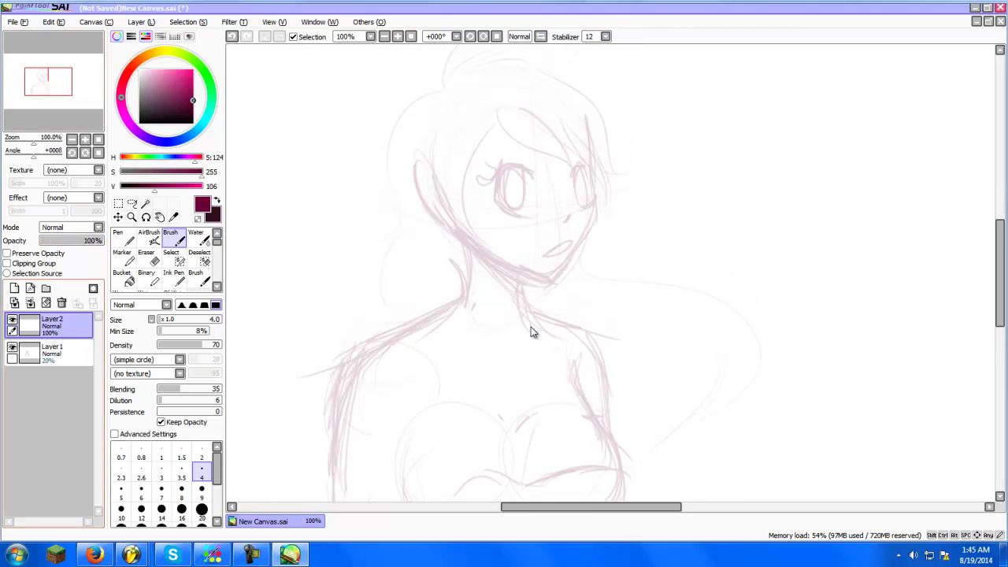
# Set up the Pen in black at size 0.8 with the Stabilizer at 15
pyautogui.moveTo(182, 101); pyautogui.dragTo(193, 123)
pyautogui.click(123, 237)
pyautogui.click(161, 406)
pyautogui.click(141, 406)
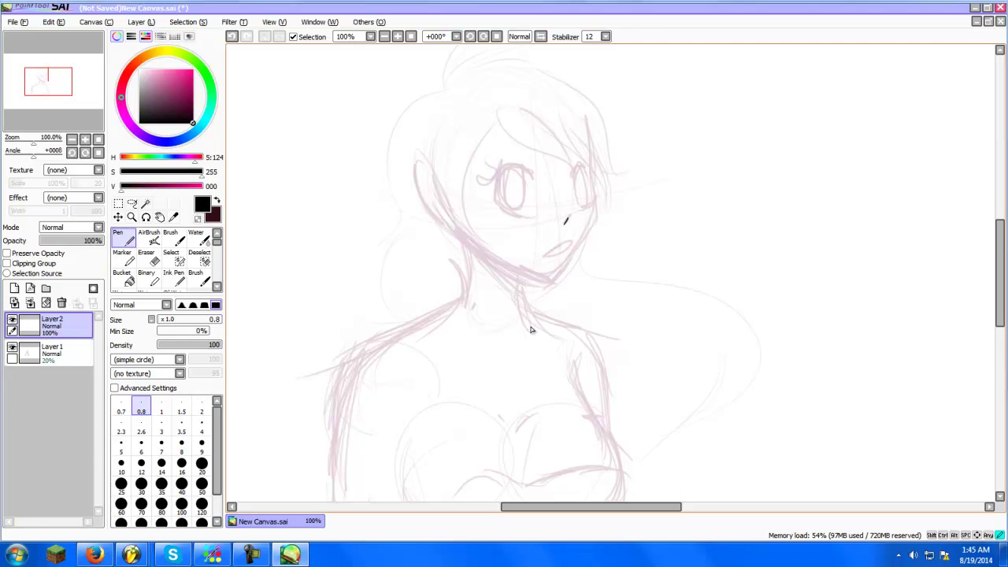
pyautogui.click(605, 36)
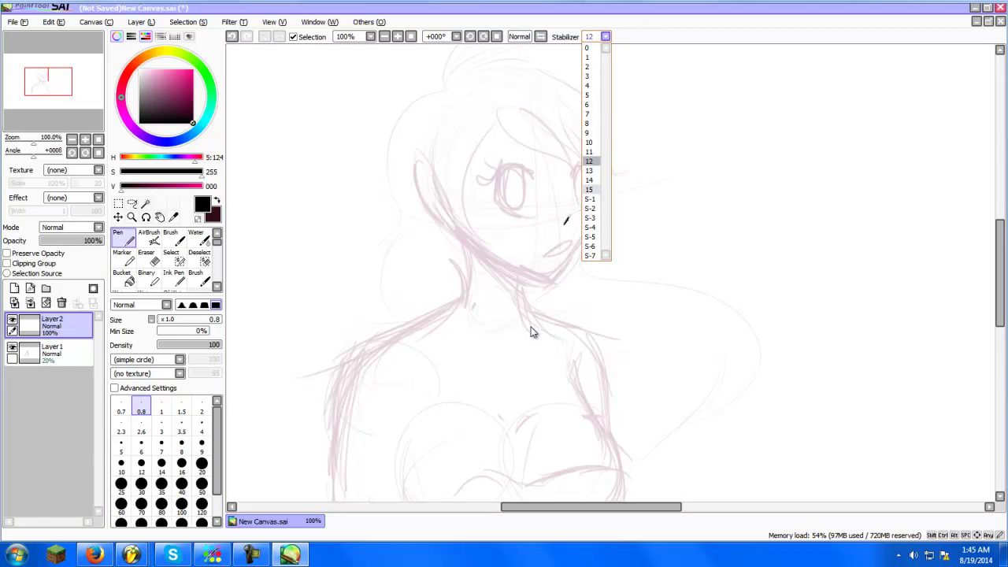
pyautogui.click(590, 190)
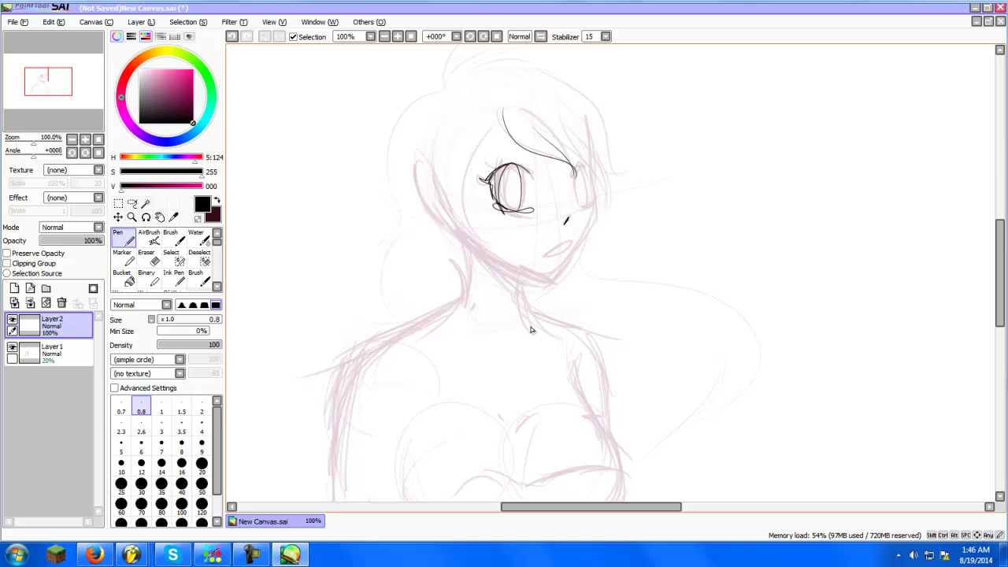
# Ink the fringe strands, the lock beside the face and the curled back hair over the faded sketch
pyautogui.moveTo(589, 150); pyautogui.dragTo(608, 206)
pyautogui.moveTo(573, 118); pyautogui.dragTo(611, 164)
pyautogui.moveTo(489, 155)
pyautogui.mouseDown()
pyautogui.moveTo(480, 236)
pyautogui.moveTo(505, 239)
pyautogui.mouseUp()
pyautogui.moveTo(454, 162); pyautogui.dragTo(492, 241)
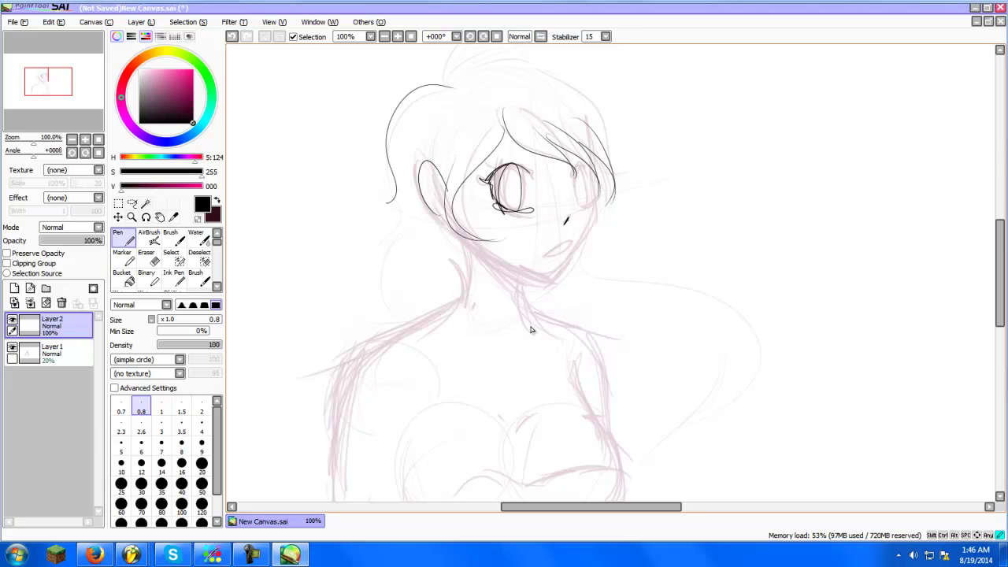
pyautogui.moveTo(374, 166); pyautogui.dragTo(408, 220)
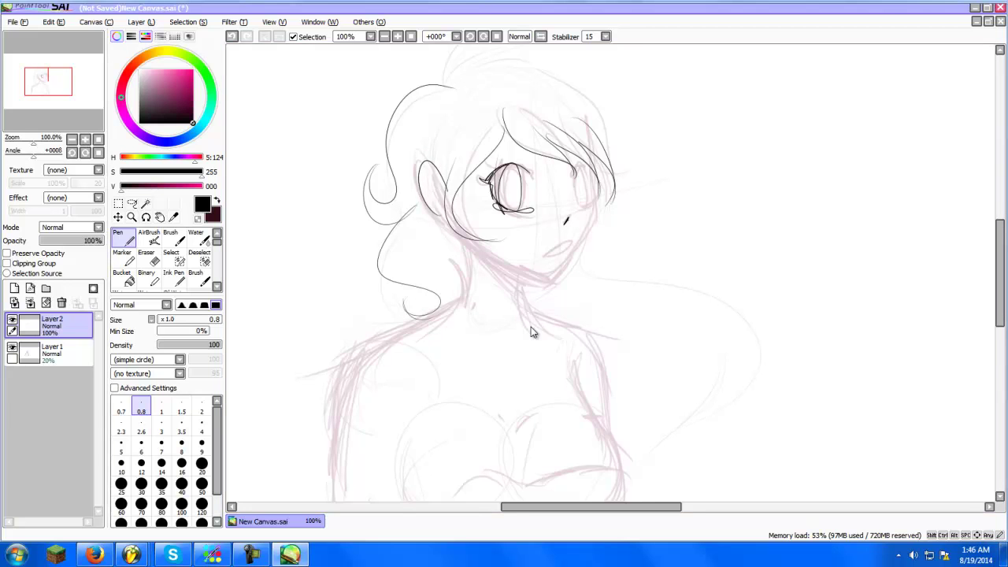
# Ink the tuft and top outline of the hair, and line the face contour with its mouth
pyautogui.scroll(3, 534, 323)
pyautogui.moveTo(452, 131)
pyautogui.mouseDown()
pyautogui.moveTo(504, 68)
pyautogui.moveTo(493, 77)
pyautogui.moveTo(540, 91)
pyautogui.mouseUp()
pyautogui.moveTo(450, 140); pyautogui.dragTo(644, 194)
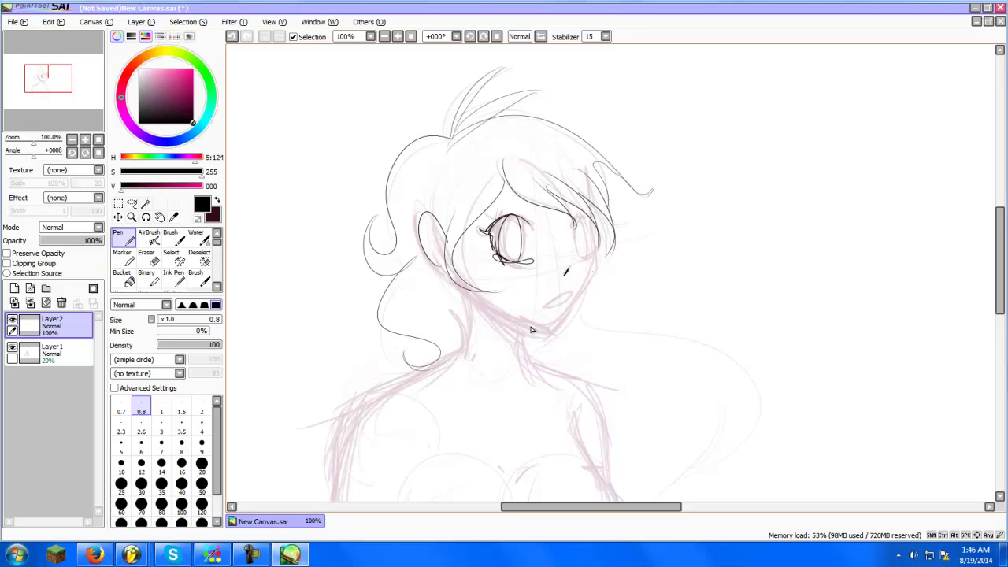
pyautogui.moveTo(587, 302); pyautogui.dragTo(456, 283)
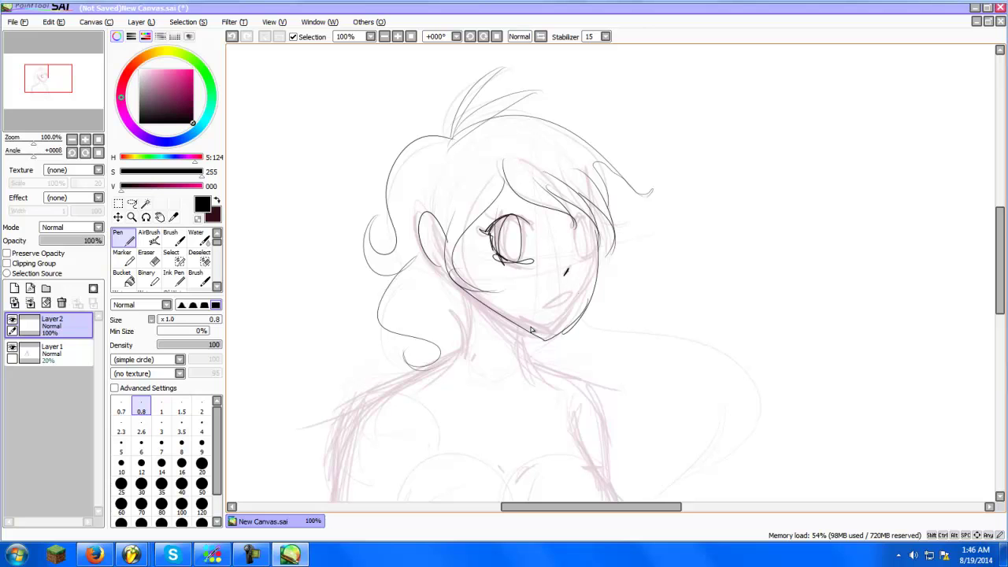
pyautogui.moveTo(565, 290); pyautogui.dragTo(539, 314)
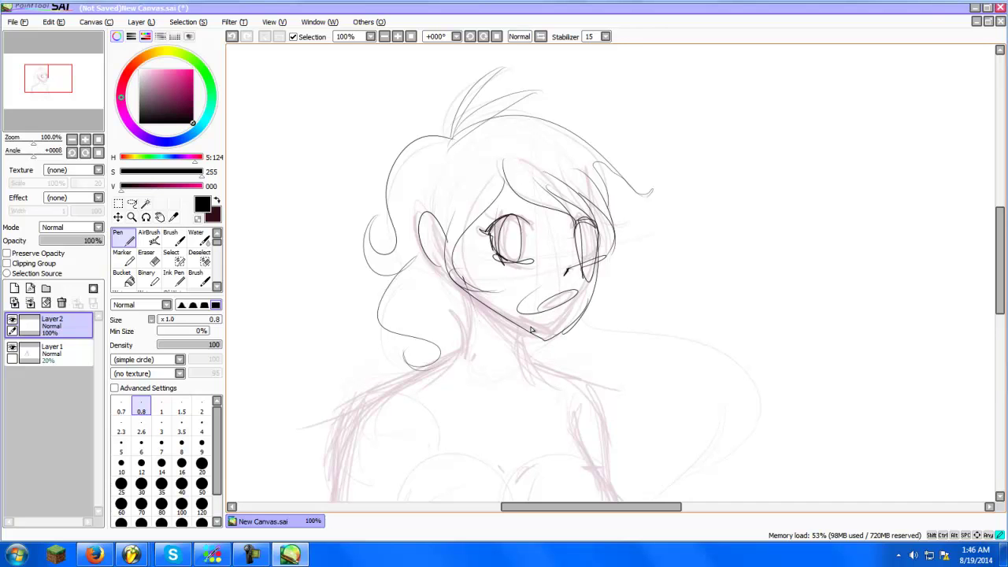
# Ink the neck, both shoulder lines and the outer line of the near arm
pyautogui.scroll(-3, 532, 332)
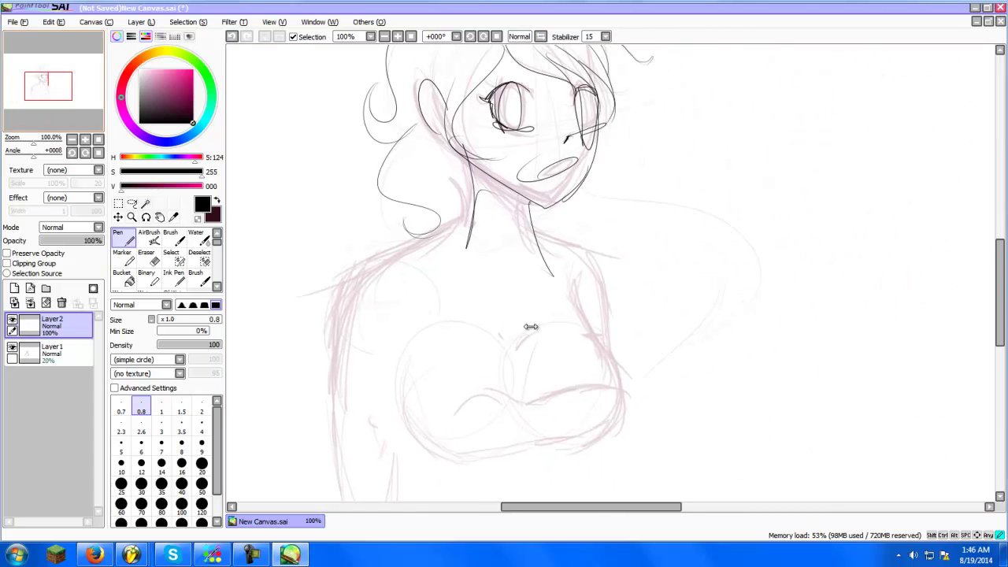
pyautogui.moveTo(473, 220); pyautogui.dragTo(311, 335)
pyautogui.moveTo(378, 274); pyautogui.dragTo(326, 472)
pyautogui.moveTo(526, 213); pyautogui.dragTo(598, 266)
# Ink the chest with its underside, the neckline of the top, the cleavage lines and the near breast's contour
pyautogui.moveTo(611, 422); pyautogui.dragTo(538, 463)
pyautogui.moveTo(402, 423)
pyautogui.mouseDown()
pyautogui.moveTo(541, 454)
pyautogui.moveTo(443, 474)
pyautogui.moveTo(565, 436)
pyautogui.moveTo(458, 475)
pyautogui.moveTo(408, 476)
pyautogui.moveTo(543, 437)
pyautogui.mouseUp()
pyautogui.moveTo(537, 378); pyautogui.dragTo(607, 367)
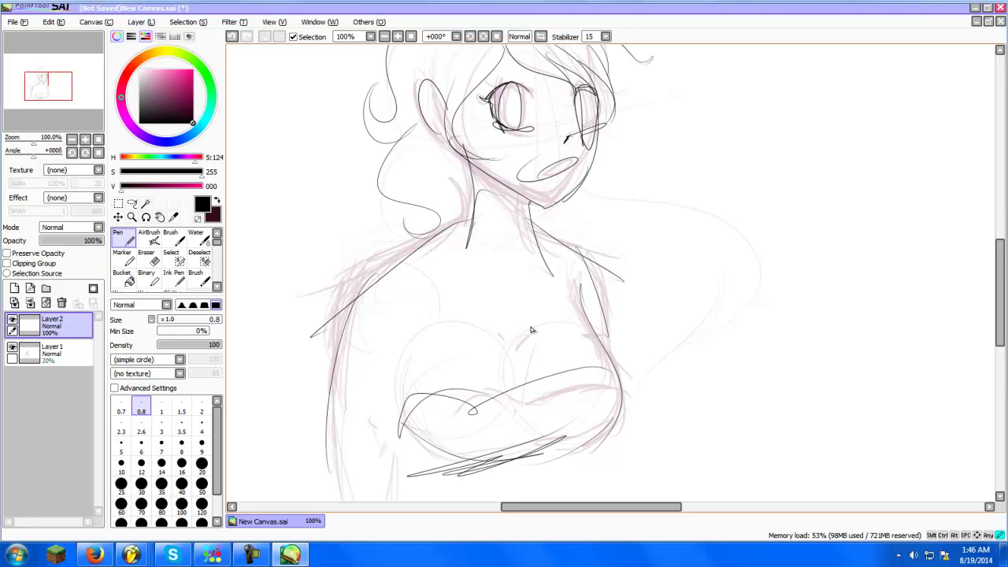
pyautogui.moveTo(492, 321); pyautogui.dragTo(514, 430)
pyautogui.moveTo(538, 293); pyautogui.dragTo(507, 409)
pyautogui.moveTo(494, 329)
pyautogui.mouseDown()
pyautogui.moveTo(402, 459)
pyautogui.moveTo(450, 501)
pyautogui.mouseUp()
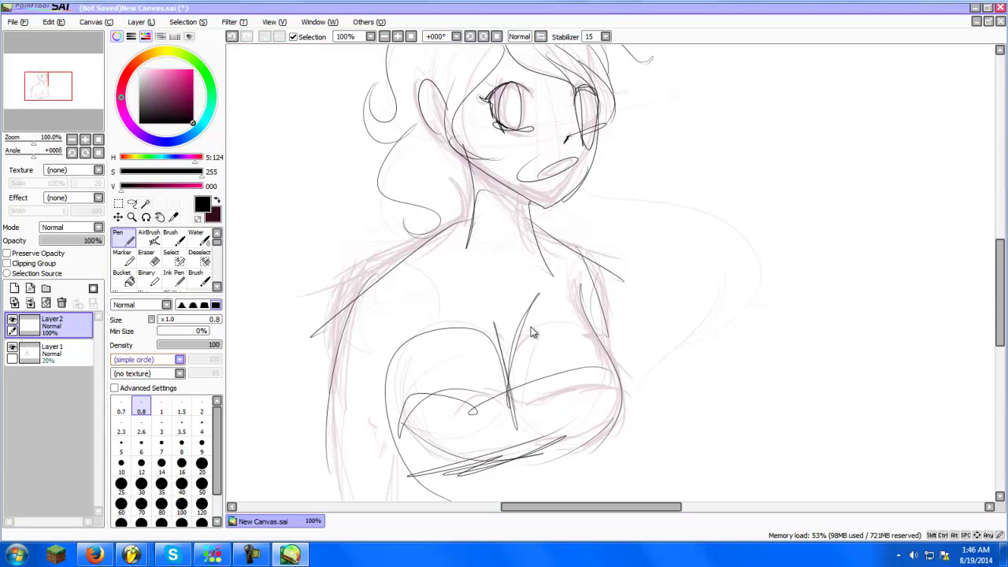
# Add a layer between the sketch and the line art, and set the Brush to size 50 with pale peach
pyautogui.click(52, 353)
pyautogui.click(14, 288)
pyautogui.moveTo(532, 332)
pyautogui.mouseDown()
pyautogui.moveTo(611, 351)
pyautogui.moveTo(585, 414)
pyautogui.mouseUp()
pyautogui.click(152, 53)
pyautogui.moveTo(192, 94)
pyautogui.mouseDown()
pyautogui.moveTo(190, 73)
pyautogui.moveTo(166, 83)
pyautogui.moveTo(146, 56)
pyautogui.moveTo(154, 69)
pyautogui.mouseUp()
pyautogui.click(173, 238)
pyautogui.click(202, 512)
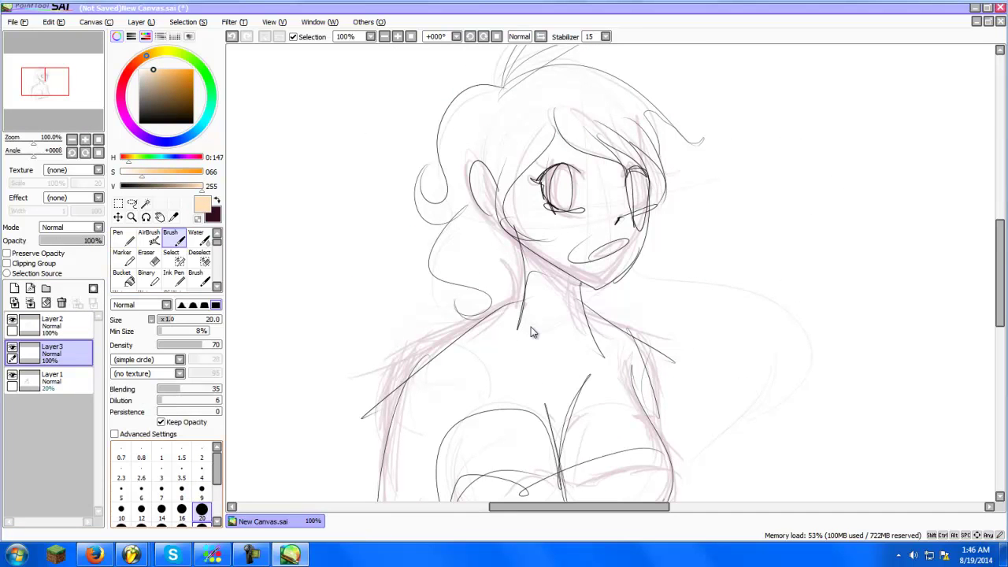
pyautogui.click(201, 524)
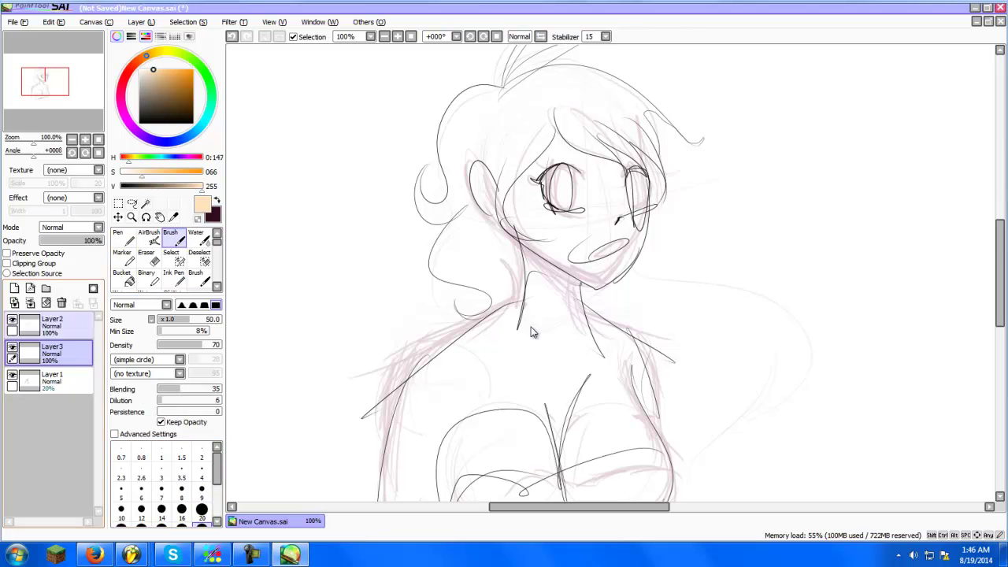
# Fill the face with a light orange skin tone and try a paler shade of the colour
pyautogui.moveTo(517, 196)
pyautogui.mouseDown()
pyautogui.moveTo(559, 189)
pyautogui.moveTo(571, 233)
pyautogui.moveTo(606, 226)
pyautogui.moveTo(627, 177)
pyautogui.moveTo(593, 258)
pyautogui.moveTo(614, 235)
pyautogui.moveTo(567, 246)
pyautogui.moveTo(606, 253)
pyautogui.moveTo(634, 215)
pyautogui.moveTo(602, 142)
pyautogui.moveTo(630, 197)
pyautogui.mouseUp()
pyautogui.click(172, 172)
pyautogui.moveTo(172, 172)
pyautogui.mouseDown()
pyautogui.moveTo(195, 172)
pyautogui.moveTo(154, 172)
pyautogui.mouseUp()
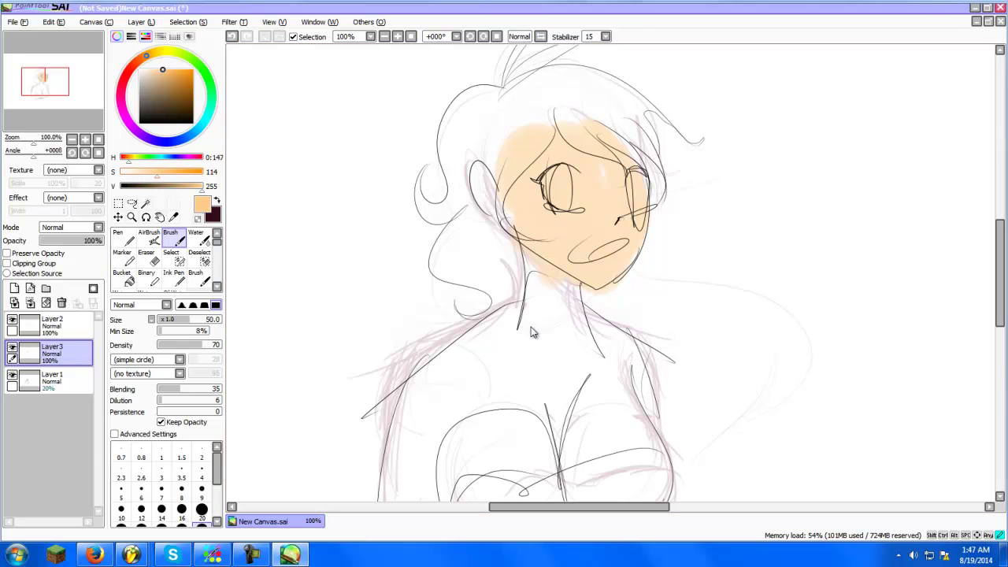
pyautogui.moveTo(154, 69); pyautogui.dragTo(148, 70)
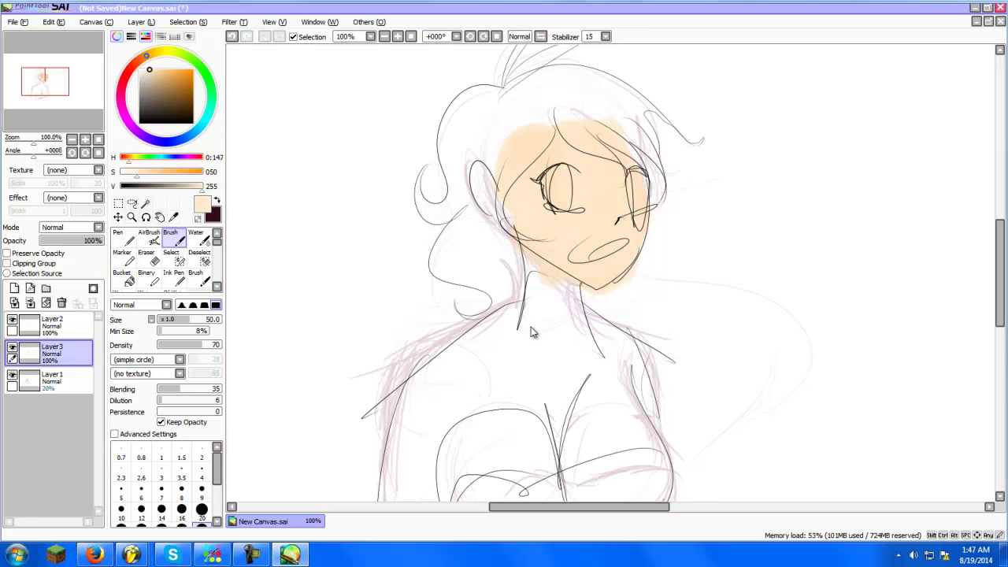
# Switch to dark brown and paint the skin of the face, neck, shoulders, arm and chest
pyautogui.moveTo(150, 70)
pyautogui.mouseDown()
pyautogui.moveTo(180, 70)
pyautogui.moveTo(183, 99)
pyautogui.moveTo(173, 101)
pyautogui.moveTo(193, 95)
pyautogui.mouseUp()
pyautogui.moveTo(147, 56); pyautogui.dragTo(144, 57)
pyautogui.moveTo(601, 246)
pyautogui.mouseDown()
pyautogui.moveTo(587, 222)
pyautogui.moveTo(609, 193)
pyautogui.moveTo(606, 252)
pyautogui.moveTo(630, 194)
pyautogui.moveTo(603, 270)
pyautogui.moveTo(628, 232)
pyautogui.moveTo(613, 229)
pyautogui.moveTo(615, 219)
pyautogui.moveTo(592, 226)
pyautogui.moveTo(613, 183)
pyautogui.moveTo(607, 173)
pyautogui.moveTo(541, 213)
pyautogui.moveTo(525, 211)
pyautogui.moveTo(521, 195)
pyautogui.moveTo(515, 210)
pyautogui.moveTo(557, 319)
pyautogui.moveTo(556, 271)
pyautogui.moveTo(584, 263)
pyautogui.moveTo(575, 249)
pyautogui.moveTo(599, 186)
pyautogui.moveTo(577, 158)
pyautogui.moveTo(572, 234)
pyautogui.moveTo(616, 229)
pyautogui.moveTo(552, 264)
pyautogui.moveTo(576, 338)
pyautogui.moveTo(533, 313)
pyautogui.moveTo(495, 372)
pyautogui.moveTo(560, 360)
pyautogui.moveTo(564, 399)
pyautogui.moveTo(613, 407)
pyautogui.moveTo(617, 443)
pyautogui.moveTo(482, 468)
pyautogui.moveTo(493, 431)
pyautogui.moveTo(568, 381)
pyautogui.moveTo(640, 434)
pyautogui.moveTo(618, 371)
pyautogui.moveTo(626, 392)
pyautogui.moveTo(581, 331)
pyautogui.moveTo(640, 370)
pyautogui.moveTo(433, 391)
pyautogui.moveTo(417, 472)
pyautogui.mouseUp()
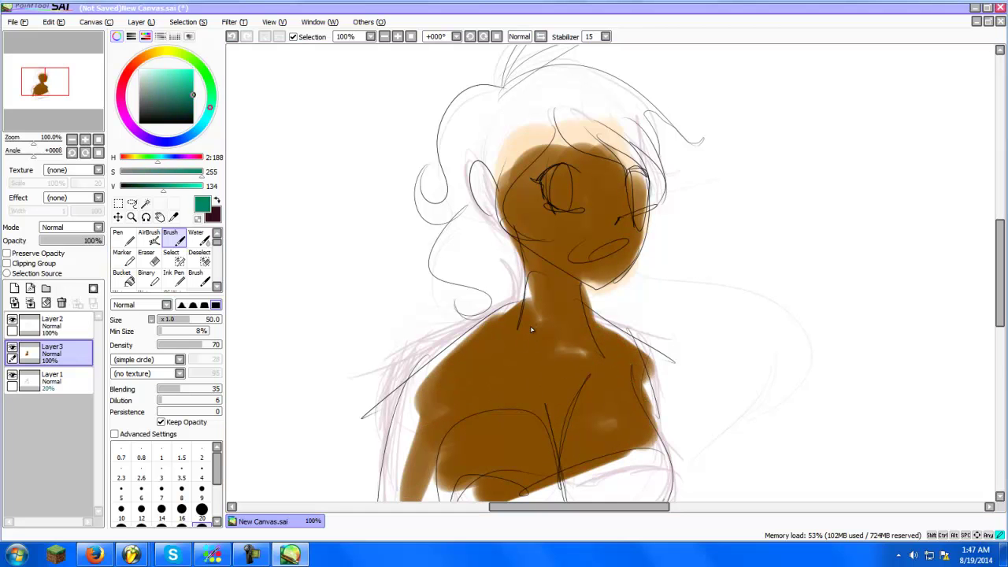
# Paint the fringe and side lock in bright green with the Brush at size 20
pyautogui.click(193, 75)
pyautogui.click(202, 512)
pyautogui.click(193, 84)
pyautogui.moveTo(539, 118); pyautogui.dragTo(495, 205)
pyautogui.moveTo(510, 158); pyautogui.dragTo(500, 236)
pyautogui.moveTo(559, 110)
pyautogui.mouseDown()
pyautogui.moveTo(508, 162)
pyautogui.moveTo(606, 153)
pyautogui.mouseUp()
pyautogui.moveTo(543, 129); pyautogui.dragTo(650, 169)
pyautogui.moveTo(583, 119); pyautogui.dragTo(658, 175)
pyautogui.moveTo(598, 96)
pyautogui.mouseDown()
pyautogui.moveTo(661, 157)
pyautogui.moveTo(673, 120)
pyautogui.moveTo(489, 98)
pyautogui.moveTo(468, 130)
pyautogui.mouseUp()
# Fill the crown and top of the hair with green at brush size 50
pyautogui.click(202, 524)
pyautogui.moveTo(603, 90); pyautogui.dragTo(535, 118)
pyautogui.moveTo(634, 87); pyautogui.dragTo(516, 146)
pyautogui.moveTo(595, 126); pyautogui.dragTo(456, 165)
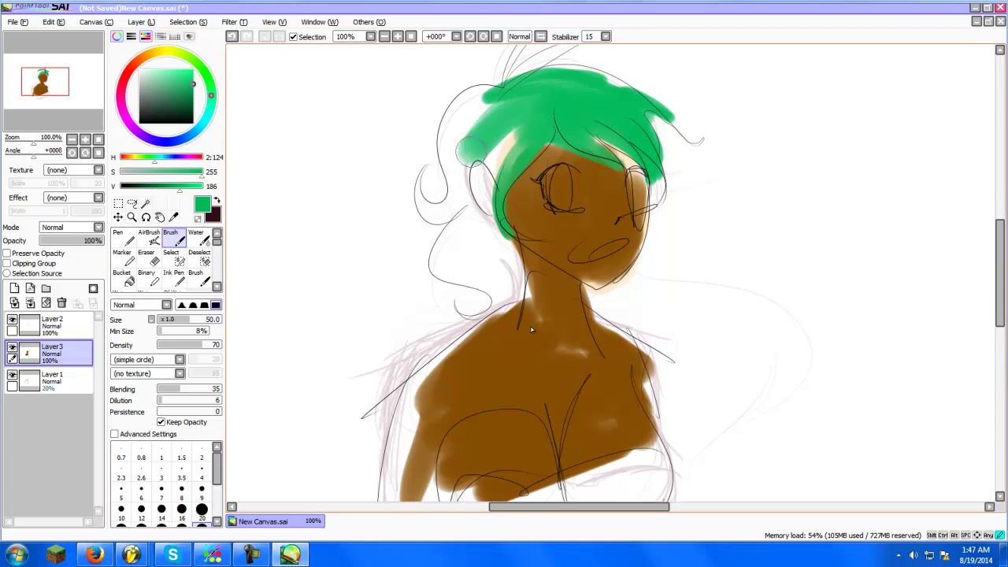
# Fill the back hair behind the ear with green down to the shoulder
pyautogui.moveTo(564, 83); pyautogui.dragTo(468, 217)
pyautogui.moveTo(511, 130); pyautogui.dragTo(465, 221)
pyautogui.moveTo(504, 94); pyautogui.dragTo(448, 170)
pyautogui.moveTo(472, 86); pyautogui.dragTo(441, 174)
pyautogui.moveTo(473, 134); pyautogui.dragTo(484, 292)
pyautogui.moveTo(496, 236); pyautogui.dragTo(445, 260)
pyautogui.moveTo(452, 205)
pyautogui.mouseDown()
pyautogui.moveTo(453, 283)
pyautogui.moveTo(508, 319)
pyautogui.mouseUp()
pyautogui.moveTo(481, 224)
pyautogui.mouseDown()
pyautogui.moveTo(519, 299)
pyautogui.moveTo(498, 228)
pyautogui.mouseUp()
# Reduce the brush to size 20 and paint the outer curl, the crown tuft and the remaining gaps in the fringe
pyautogui.click(202, 509)
pyautogui.moveTo(429, 185)
pyautogui.mouseDown()
pyautogui.moveTo(414, 217)
pyautogui.moveTo(433, 224)
pyautogui.moveTo(453, 206)
pyautogui.moveTo(405, 200)
pyautogui.moveTo(367, 225)
pyautogui.mouseUp()
pyautogui.moveTo(534, 84); pyautogui.dragTo(457, 122)
pyautogui.moveTo(512, 61); pyautogui.dragTo(472, 93)
pyautogui.moveTo(583, 177); pyautogui.dragTo(551, 198)
pyautogui.moveTo(591, 110); pyautogui.dragTo(540, 130)
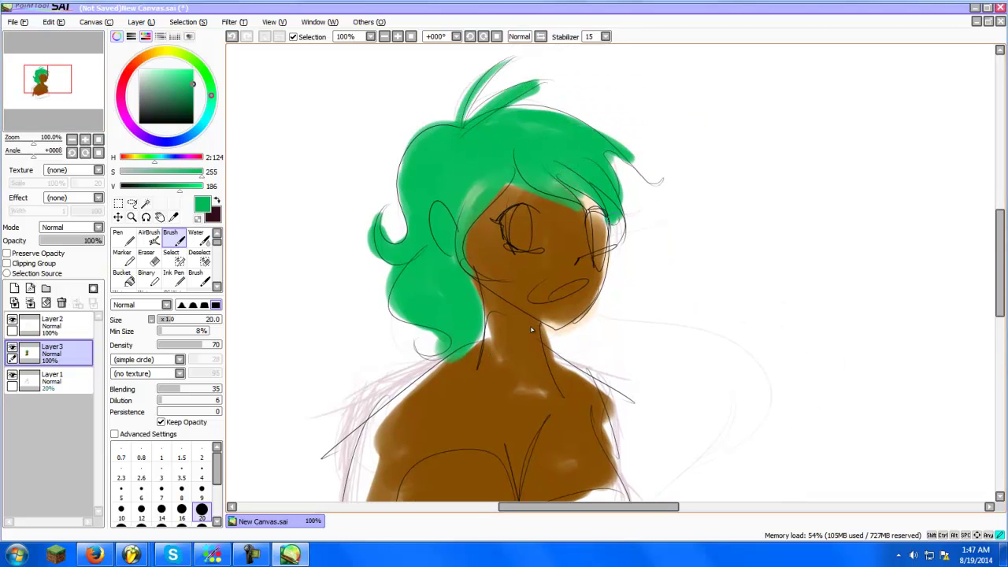
pyautogui.moveTo(620, 217); pyautogui.dragTo(613, 244)
pyautogui.moveTo(482, 183); pyautogui.dragTo(461, 225)
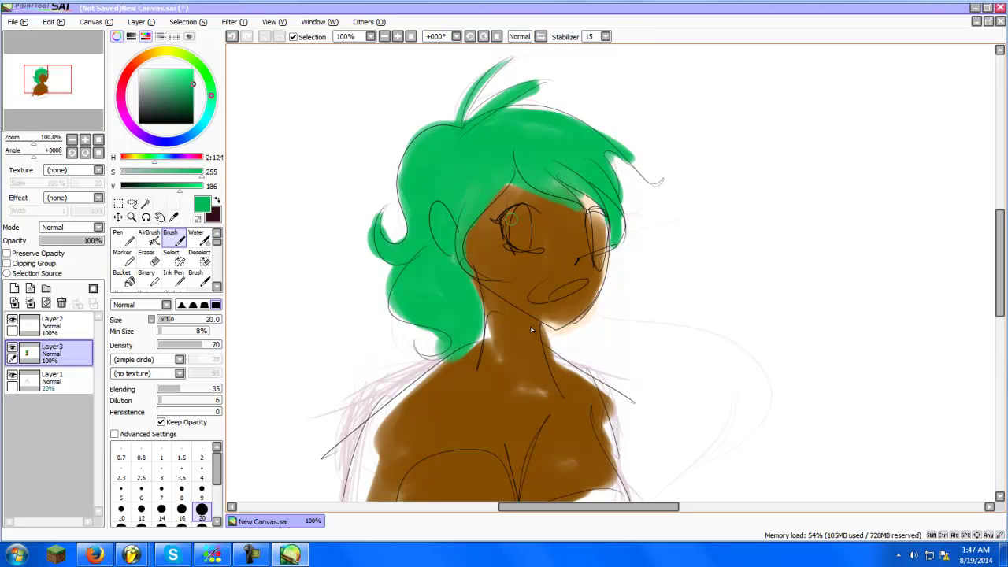
# Sample the brown skin colour and paint the ear and the uncovered area by the far eye
pyautogui.keyDown('alt'); pyautogui.click(554, 237); pyautogui.keyUp('alt')
pyautogui.moveTo(579, 211)
pyautogui.mouseDown()
pyautogui.moveTo(590, 203)
pyautogui.moveTo(602, 241)
pyautogui.mouseUp()
pyautogui.moveTo(438, 221)
pyautogui.mouseDown()
pyautogui.moveTo(442, 236)
pyautogui.moveTo(448, 227)
pyautogui.mouseUp()
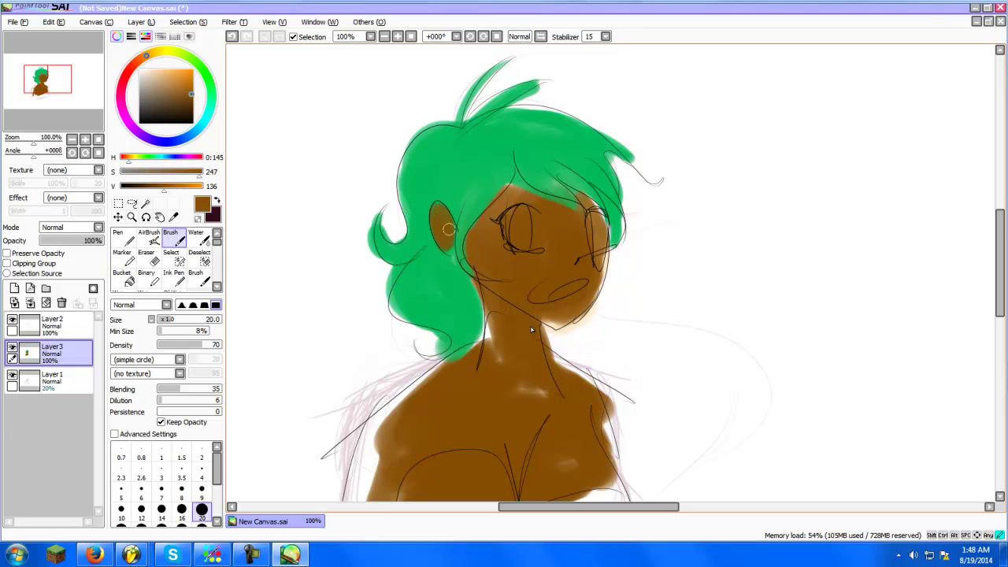
pyautogui.keyDown('alt'); pyautogui.click(424, 155); pyautogui.keyUp('alt')
pyautogui.keyDown('alt'); pyautogui.click(423, 154); pyautogui.keyUp('alt')
pyautogui.moveTo(475, 254); pyautogui.dragTo(481, 163)
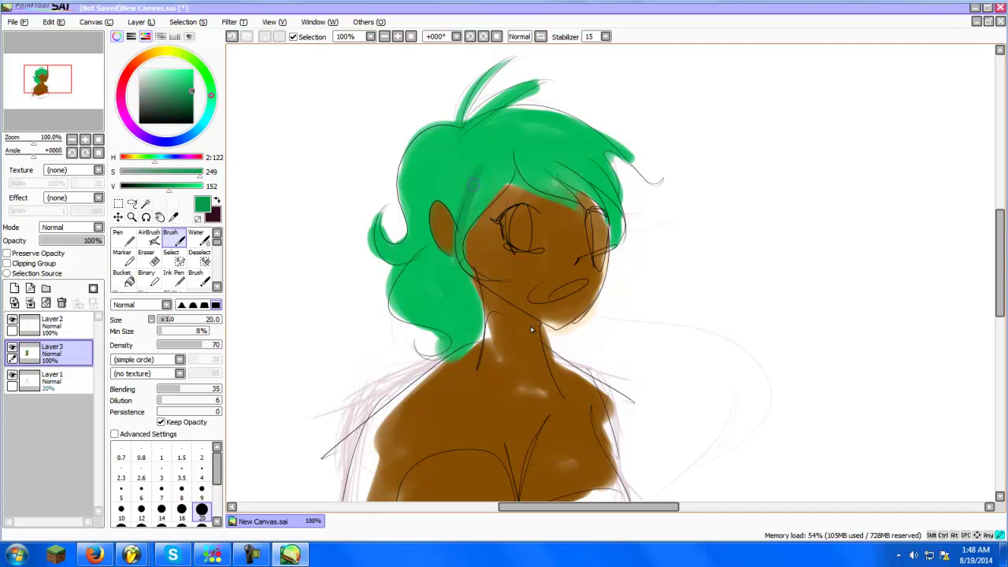
pyautogui.hotkey('ctrl', 'z')
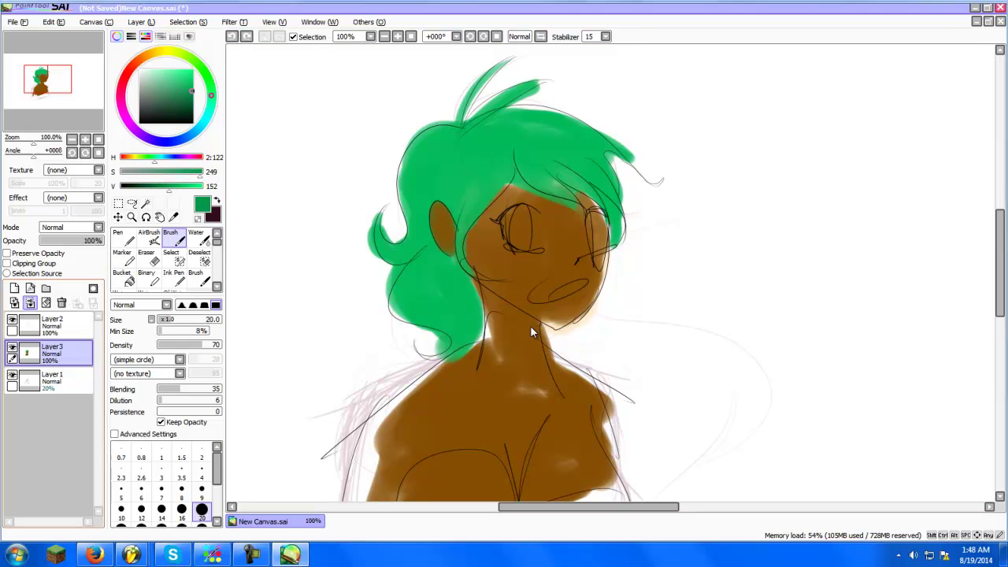
# Add a new layer above the colour layer and clip it to that layer
pyautogui.click(14, 288)
pyautogui.click(28, 263)
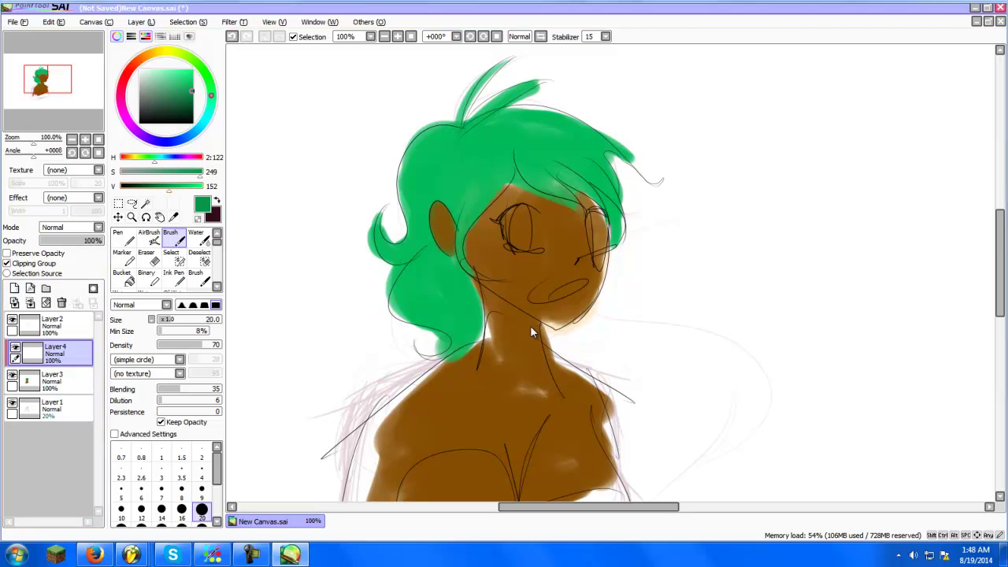
# Paint bright blue across the head, neck and upper torso on the clipped layer with a size 350 brush
pyautogui.click(192, 134)
pyautogui.click(193, 70)
pyautogui.moveTo(217, 469); pyautogui.dragTo(217, 493)
pyautogui.click(201, 513)
pyautogui.moveTo(551, 220)
pyautogui.mouseDown()
pyautogui.moveTo(481, 236)
pyautogui.moveTo(366, 405)
pyautogui.moveTo(620, 333)
pyautogui.mouseUp()
# Blend the blue into the brown of the shoulders and chest with the Water tool at size 120
pyautogui.click(200, 258)
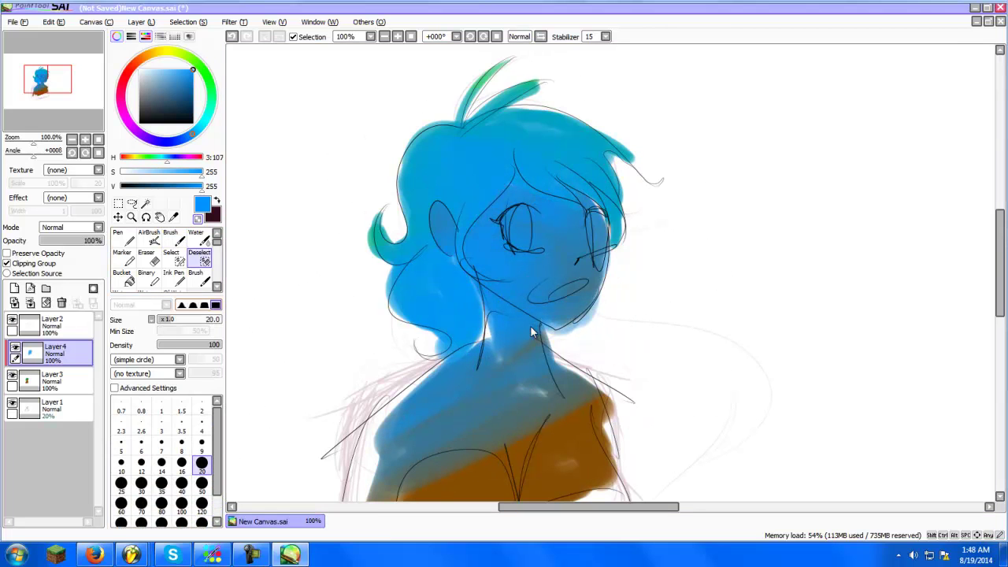
pyautogui.moveTo(217, 471); pyautogui.dragTo(217, 489)
pyautogui.click(201, 497)
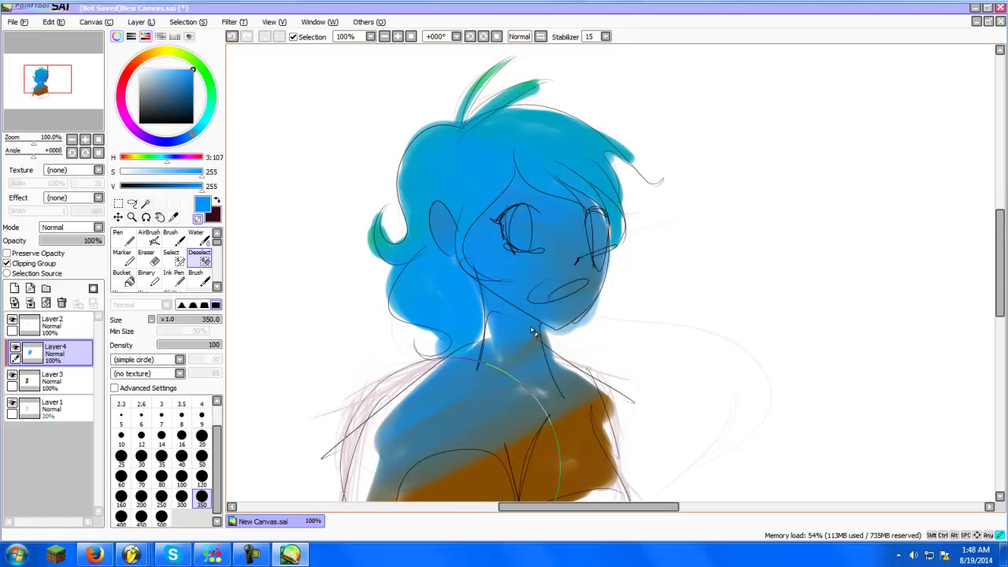
pyautogui.press('w')
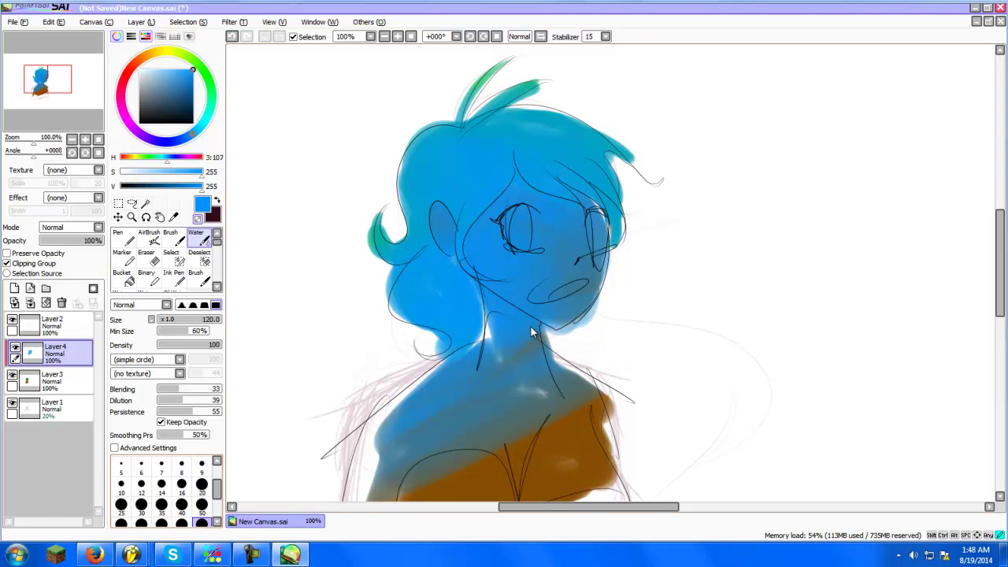
pyautogui.moveTo(385, 466); pyautogui.dragTo(596, 400)
pyautogui.moveTo(469, 447); pyautogui.dragTo(619, 293)
pyautogui.moveTo(289, 419)
pyautogui.mouseDown()
pyautogui.moveTo(433, 302)
pyautogui.moveTo(716, 190)
pyautogui.mouseUp()
pyautogui.moveTo(427, 286); pyautogui.dragTo(625, 67)
pyautogui.moveTo(408, 468); pyautogui.dragTo(682, 385)
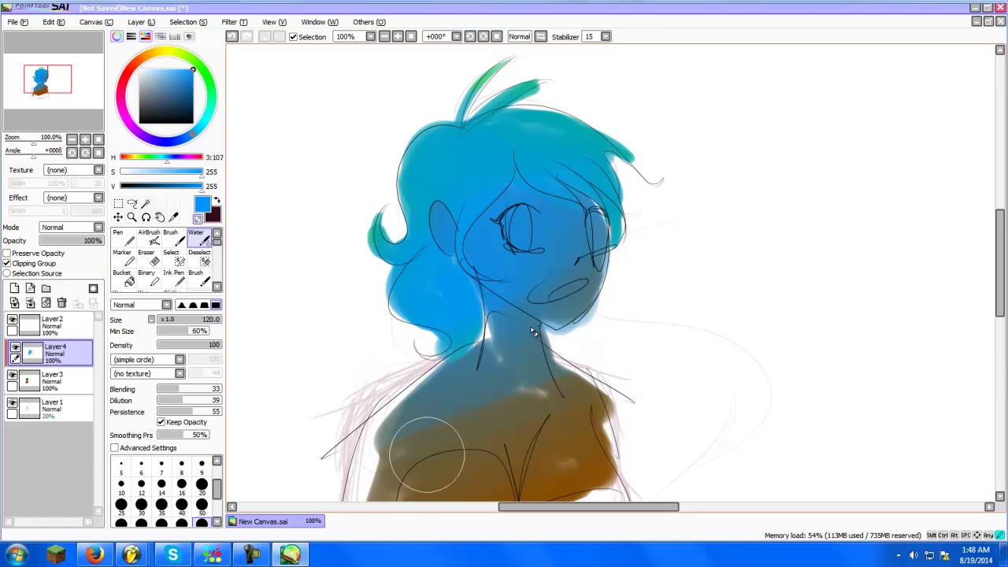
# Try Overlay and Luminosity blending on the clipped blue layer and set its mode to Screen
pyautogui.click(71, 227)
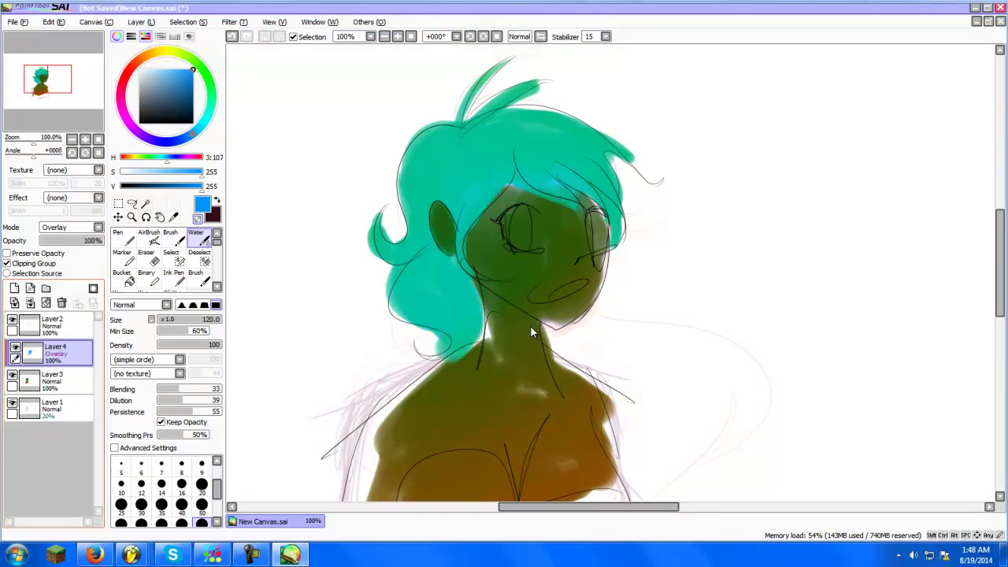
pyautogui.click(69, 227)
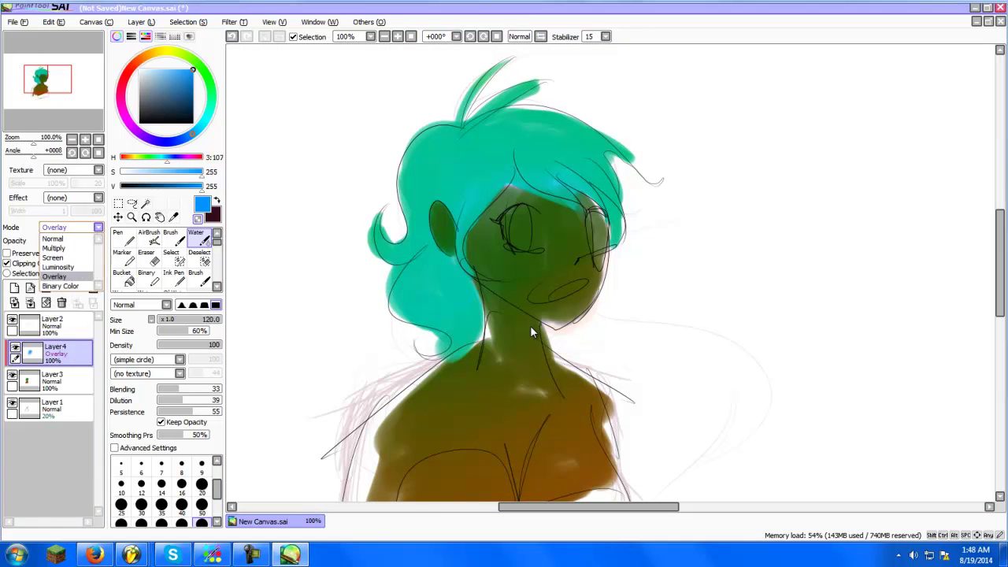
pyautogui.click(55, 276)
pyautogui.click(69, 227)
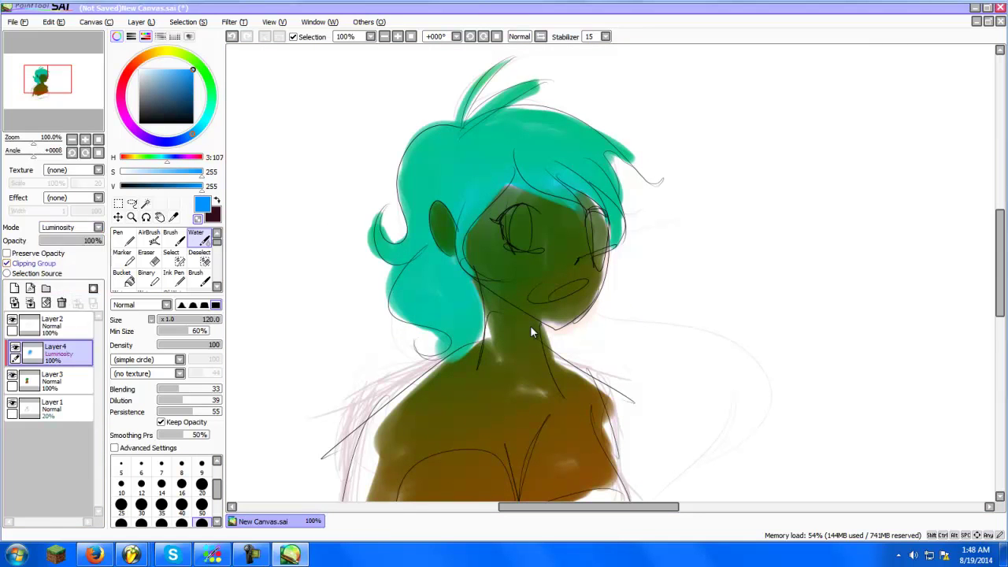
pyautogui.click(58, 267)
pyautogui.click(69, 227)
pyautogui.click(55, 257)
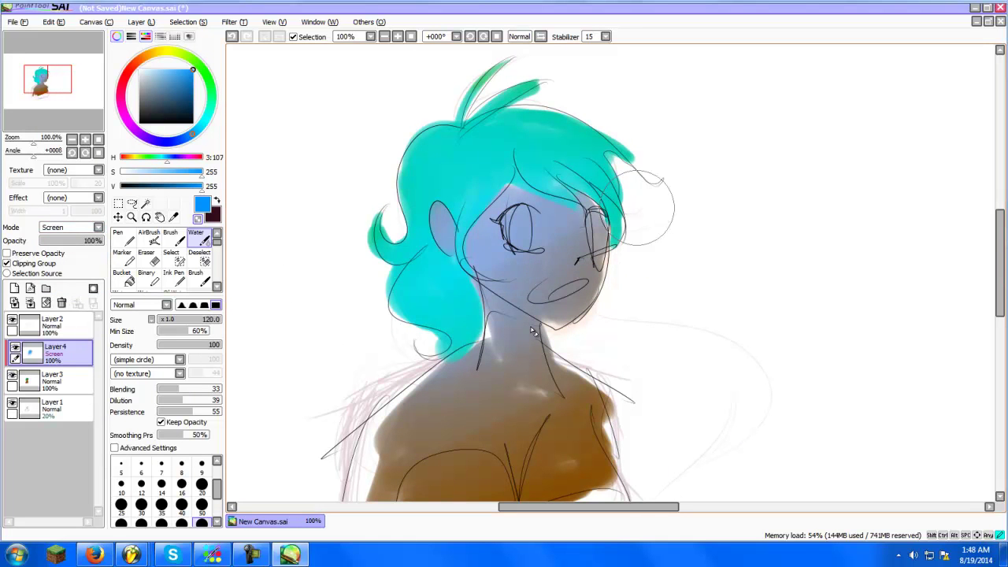
# Soften the blue tint over the face, neck and shoulders and merge the tint layer down into the base colours
pyautogui.moveTo(433, 180)
pyautogui.mouseDown()
pyautogui.moveTo(467, 154)
pyautogui.moveTo(633, 125)
pyautogui.moveTo(274, 319)
pyautogui.moveTo(377, 327)
pyautogui.moveTo(542, 284)
pyautogui.moveTo(592, 292)
pyautogui.mouseUp()
pyautogui.moveTo(535, 347); pyautogui.dragTo(457, 418)
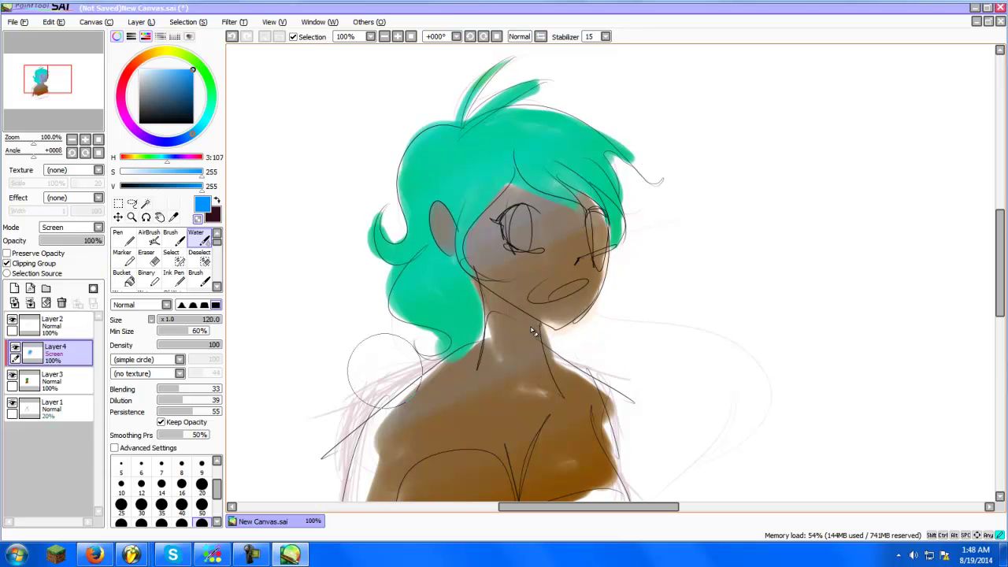
pyautogui.moveTo(263, 468)
pyautogui.mouseDown()
pyautogui.moveTo(476, 396)
pyautogui.moveTo(731, 278)
pyautogui.mouseUp()
pyautogui.click(30, 302)
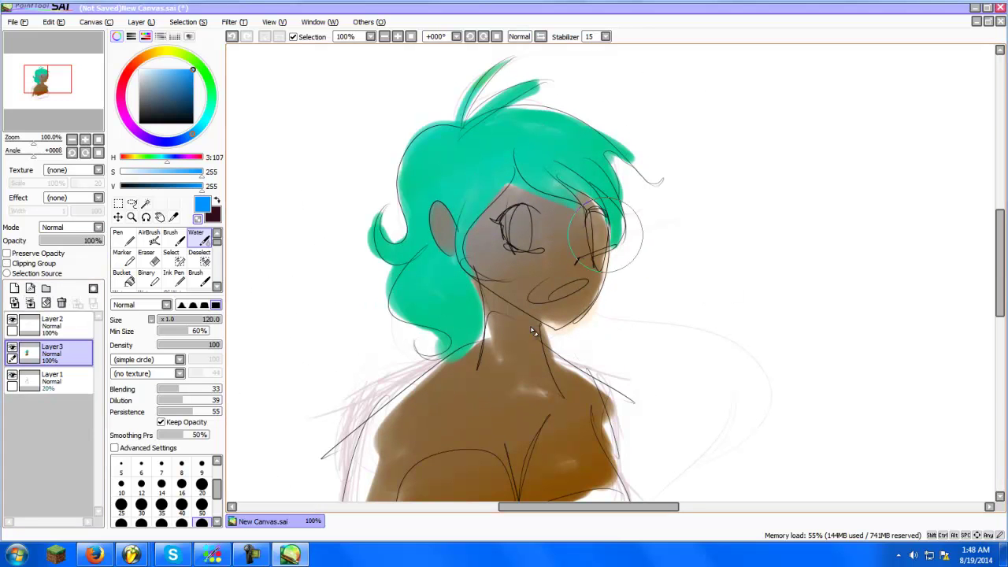
# Paint a broad dark red blush across the cheeks and nose with the Water tool
pyautogui.keyDown('alt'); pyautogui.click(504, 260); pyautogui.keyUp('alt')
pyautogui.moveTo(159, 172); pyautogui.dragTo(201, 172)
pyautogui.moveTo(145, 56); pyautogui.dragTo(127, 74)
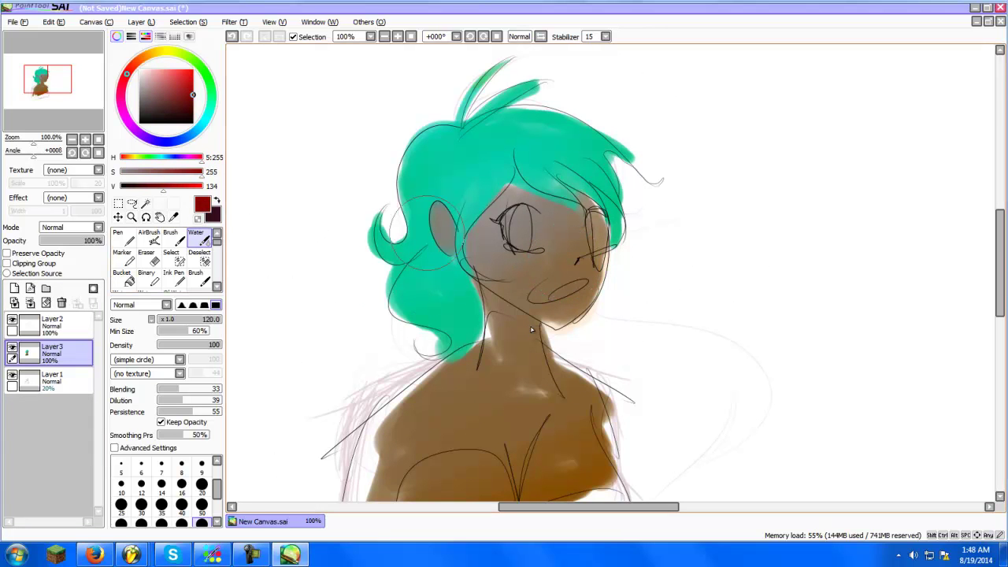
pyautogui.moveTo(582, 260)
pyautogui.mouseDown()
pyautogui.moveTo(524, 259)
pyautogui.moveTo(571, 255)
pyautogui.mouseUp()
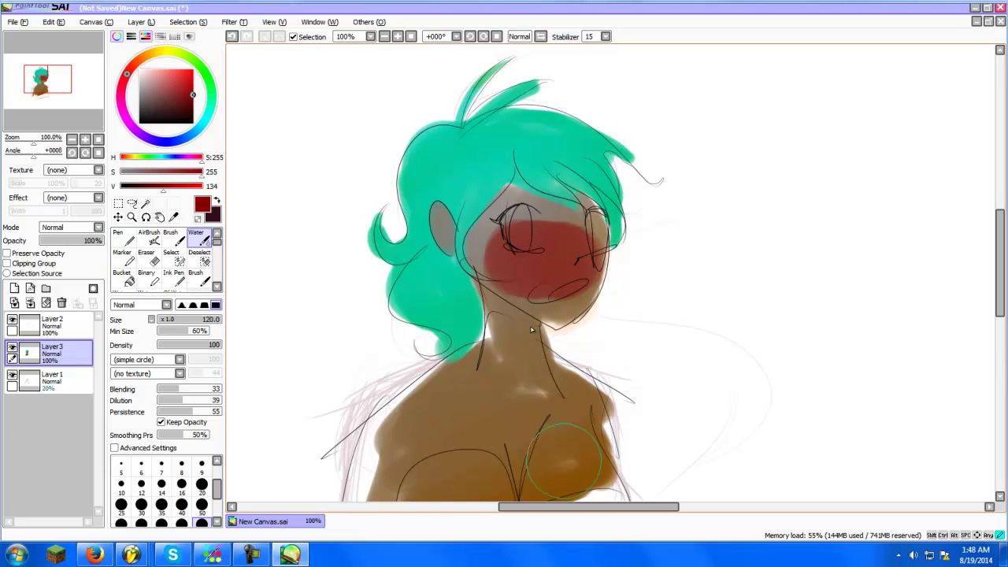
# Paint the bust dark red and brush the sampled brown skin colour back over its upper part
pyautogui.moveTo(573, 471); pyautogui.dragTo(494, 495)
pyautogui.click(56, 88)
pyautogui.moveTo(56, 88); pyautogui.dragTo(57, 87)
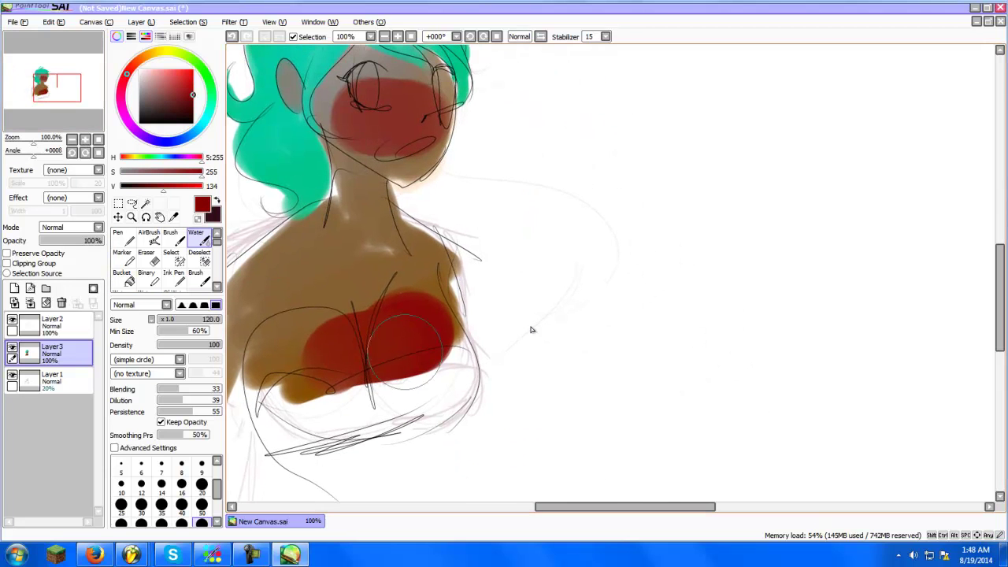
pyautogui.moveTo(388, 382)
pyautogui.mouseDown()
pyautogui.moveTo(304, 370)
pyautogui.moveTo(317, 356)
pyautogui.moveTo(423, 351)
pyautogui.mouseUp()
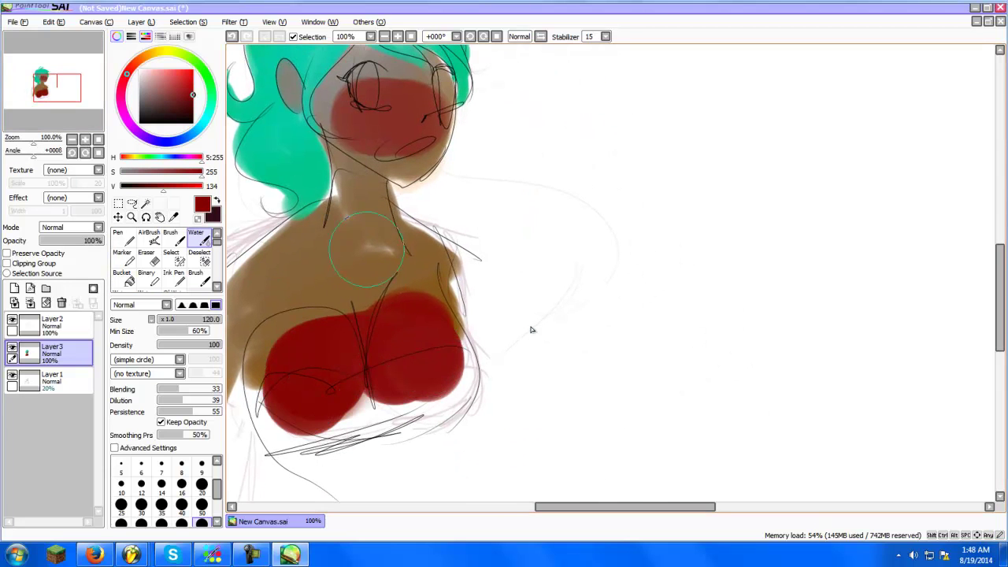
pyautogui.rightClick(324, 261)
pyautogui.moveTo(342, 304)
pyautogui.mouseDown()
pyautogui.moveTo(368, 248)
pyautogui.moveTo(381, 308)
pyautogui.moveTo(404, 329)
pyautogui.moveTo(378, 264)
pyautogui.moveTo(403, 310)
pyautogui.moveTo(389, 288)
pyautogui.moveTo(322, 315)
pyautogui.moveTo(314, 337)
pyautogui.moveTo(304, 329)
pyautogui.moveTo(355, 260)
pyautogui.mouseUp()
# Paint a bright pink strapless top across the lower bust with the Brush at size 50
pyautogui.click(200, 171)
pyautogui.click(194, 157)
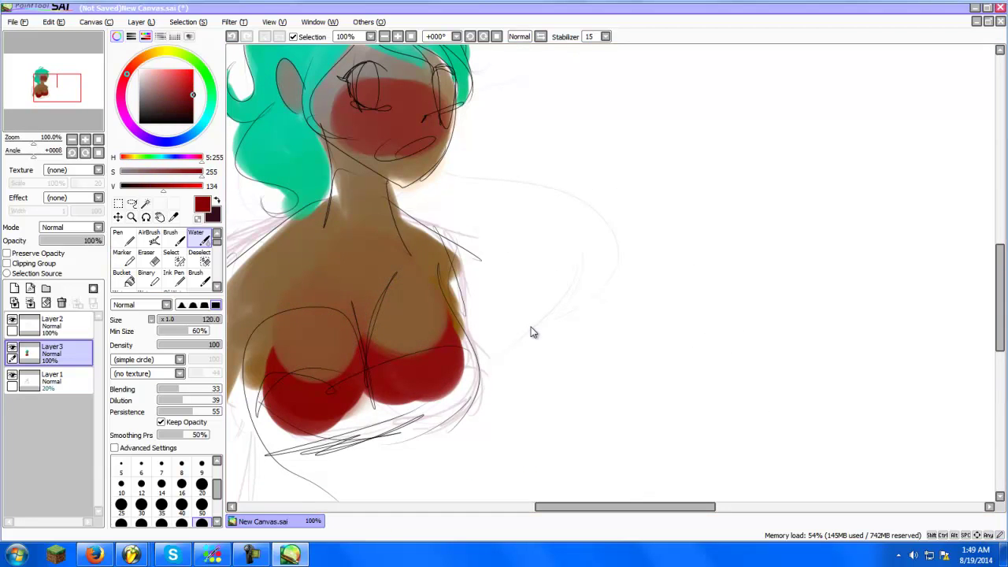
pyautogui.press('b')
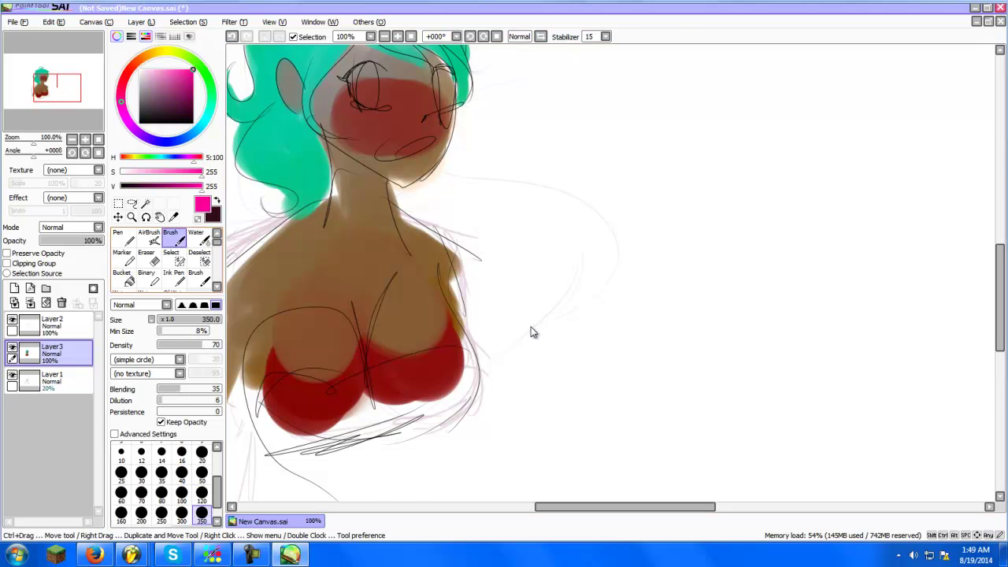
pyautogui.moveTo(324, 427)
pyautogui.mouseDown()
pyautogui.moveTo(454, 380)
pyautogui.moveTo(451, 397)
pyautogui.moveTo(457, 362)
pyautogui.moveTo(370, 400)
pyautogui.moveTo(424, 380)
pyautogui.moveTo(351, 400)
pyautogui.moveTo(395, 377)
pyautogui.moveTo(273, 406)
pyautogui.moveTo(375, 398)
pyautogui.moveTo(273, 401)
pyautogui.moveTo(272, 429)
pyautogui.mouseUp()
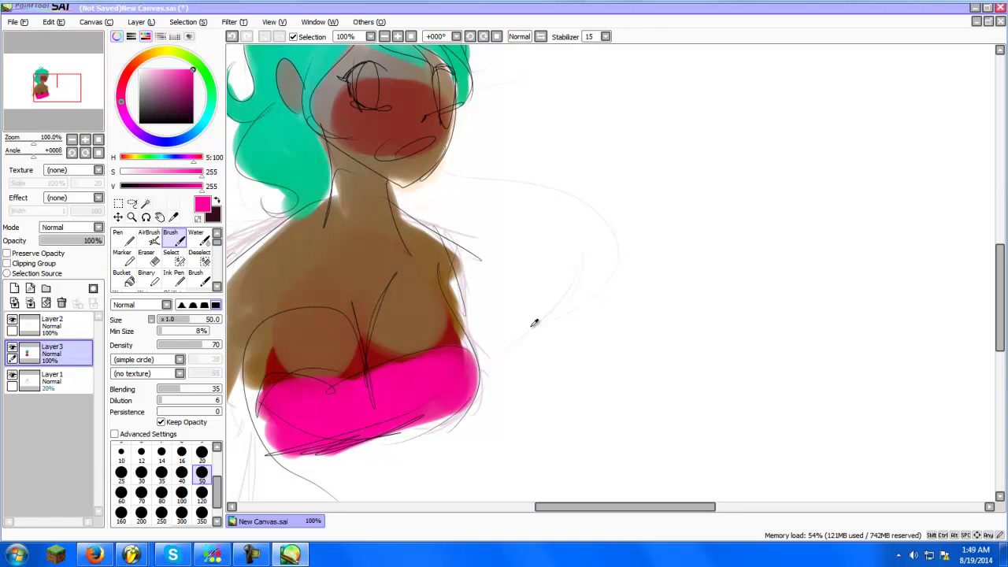
# Fill both eyes with pale pink and salmon using the Brush at size 20
pyautogui.rightClick(534, 323)
pyautogui.click(202, 455)
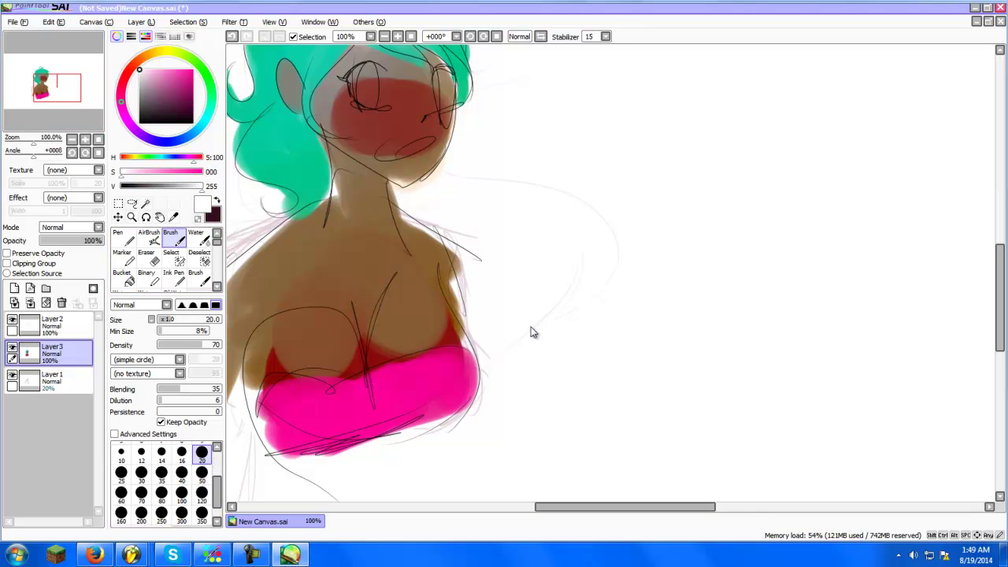
pyautogui.keyDown('alt'); pyautogui.click(531, 332); pyautogui.keyUp('alt')
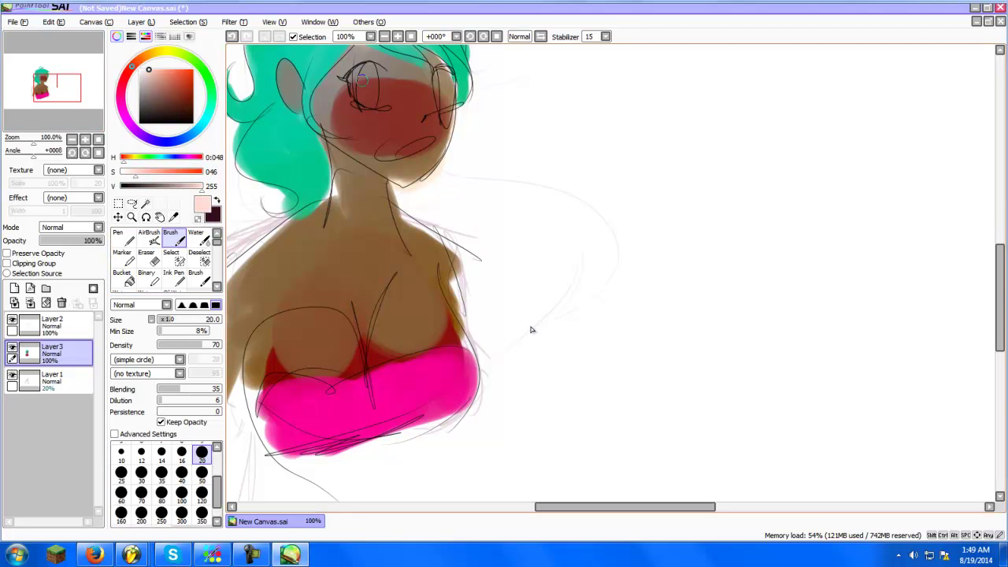
pyautogui.moveTo(358, 72)
pyautogui.mouseDown()
pyautogui.moveTo(363, 99)
pyautogui.moveTo(369, 93)
pyautogui.mouseUp()
pyautogui.click(167, 69)
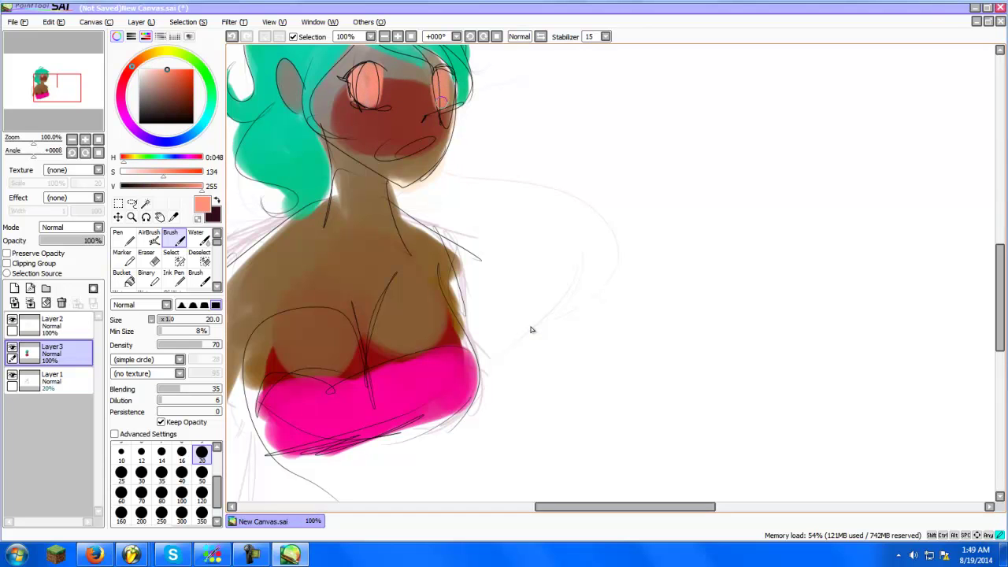
# Paint a dark brown iris in each eye
pyautogui.keyDown('alt'); pyautogui.click(304, 237); pyautogui.keyUp('alt')
pyautogui.moveTo(173, 96); pyautogui.dragTo(192, 104)
pyautogui.moveTo(360, 84)
pyautogui.mouseDown()
pyautogui.moveTo(367, 102)
pyautogui.moveTo(373, 70)
pyautogui.mouseUp()
pyautogui.moveTo(442, 73); pyautogui.dragTo(446, 106)
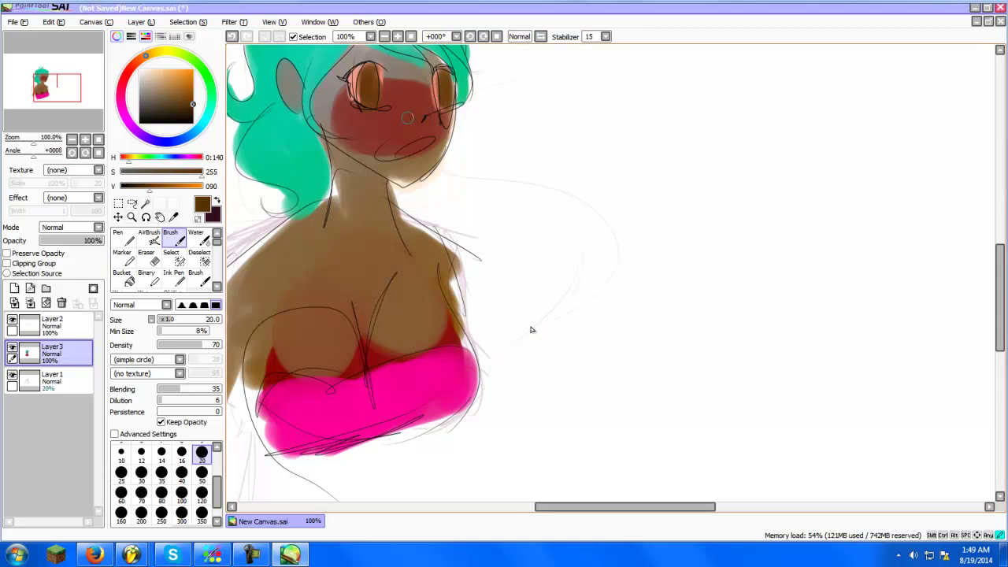
# Draw light pink diagonal blush lines across both cheeks with the Pen at size 9
pyautogui.moveTo(193, 104)
pyautogui.mouseDown()
pyautogui.moveTo(192, 69)
pyautogui.moveTo(121, 99)
pyautogui.mouseUp()
pyautogui.moveTo(193, 69); pyautogui.dragTo(160, 69)
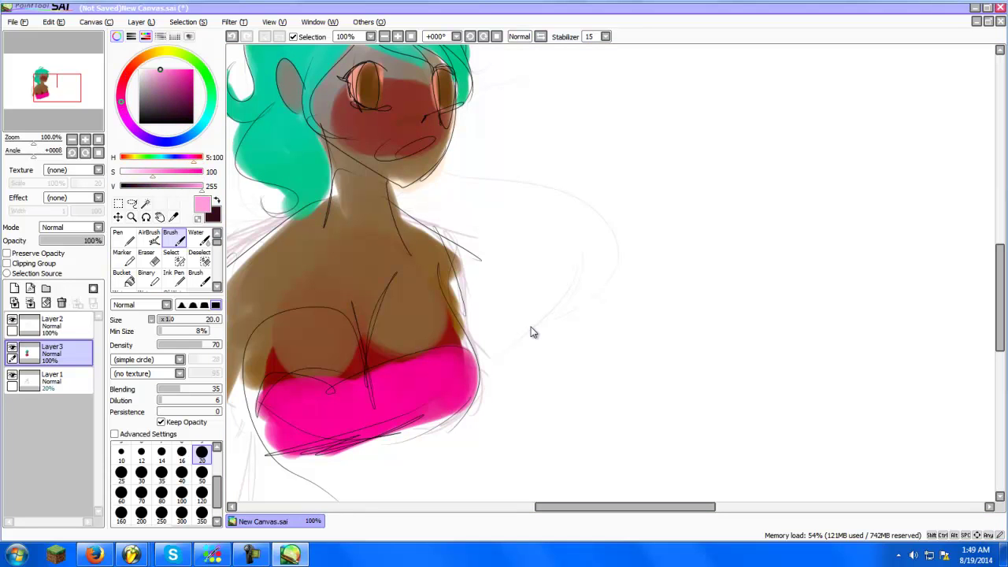
pyautogui.click(122, 237)
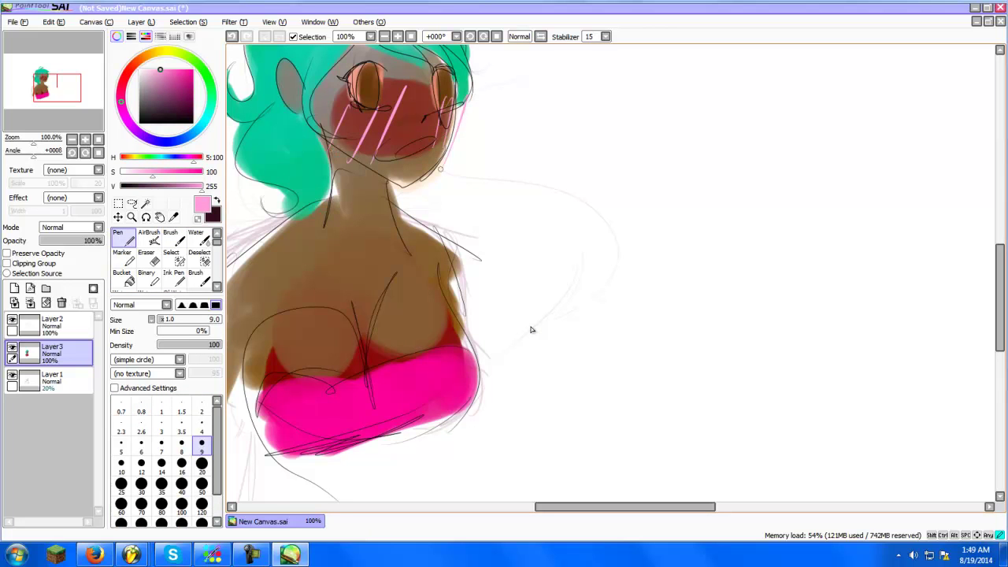
# Paint darker green strands through the fringe, crown and back hair with the size 20 Brush
pyautogui.moveTo(531, 331); pyautogui.dragTo(642, 464)
pyautogui.rightClick(388, 157)
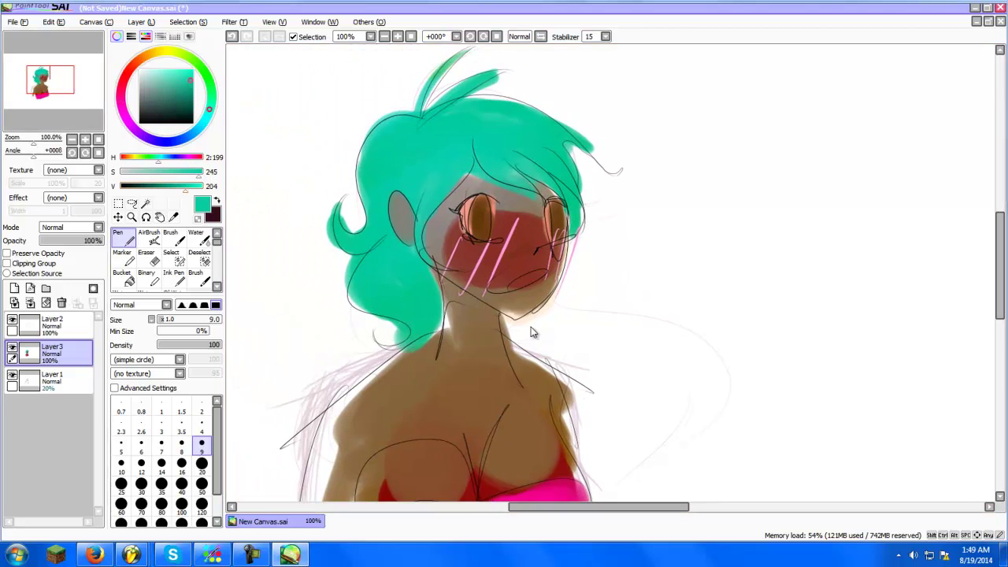
pyautogui.click(192, 100)
pyautogui.click(172, 237)
pyautogui.moveTo(479, 151)
pyautogui.mouseDown()
pyautogui.moveTo(525, 187)
pyautogui.moveTo(462, 144)
pyautogui.moveTo(558, 207)
pyautogui.moveTo(492, 139)
pyautogui.mouseUp()
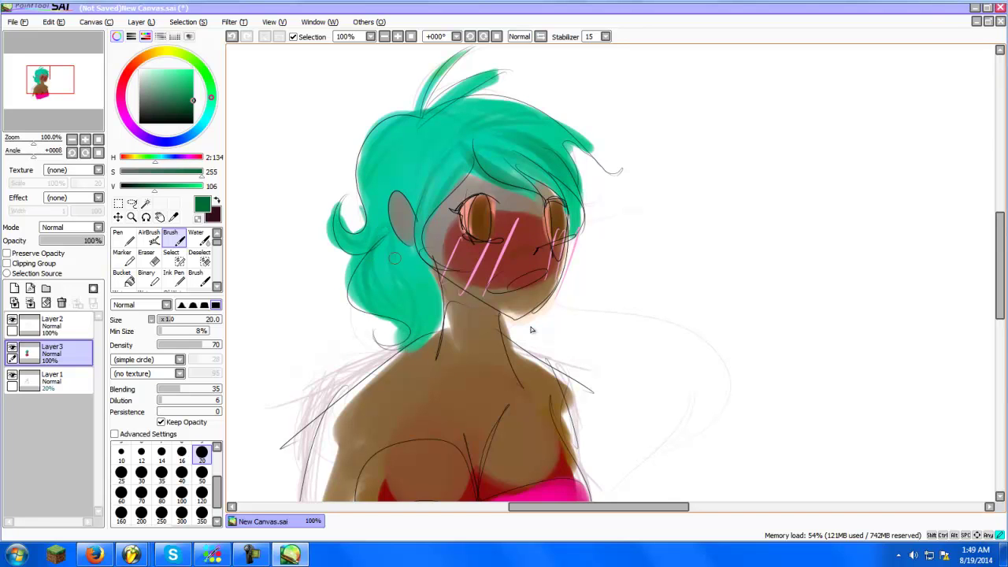
# Preserve opacity on the line art layer and recolour the head and neck lines bright blue at brush size 120
pyautogui.click(52, 326)
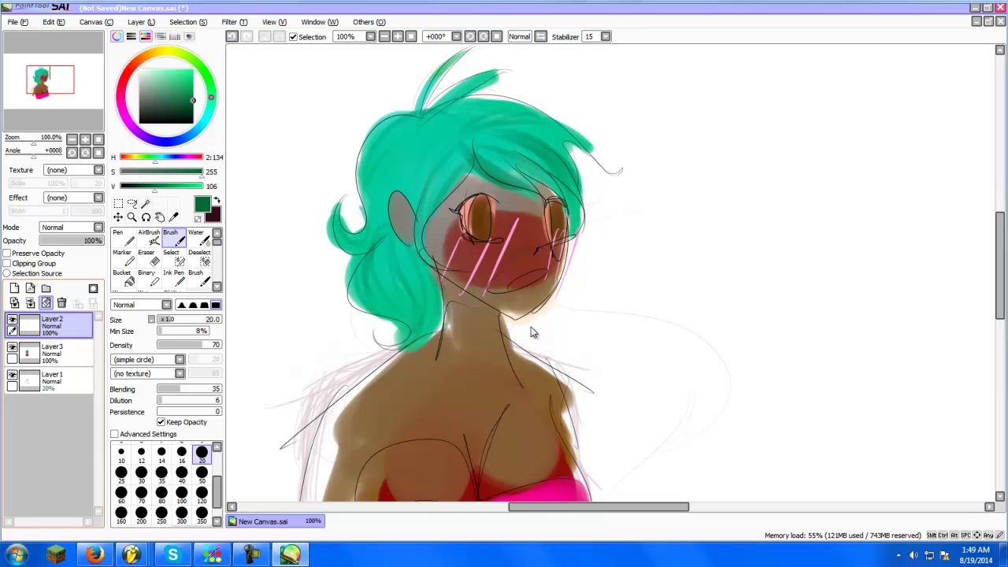
pyautogui.click(7, 253)
pyautogui.click(202, 493)
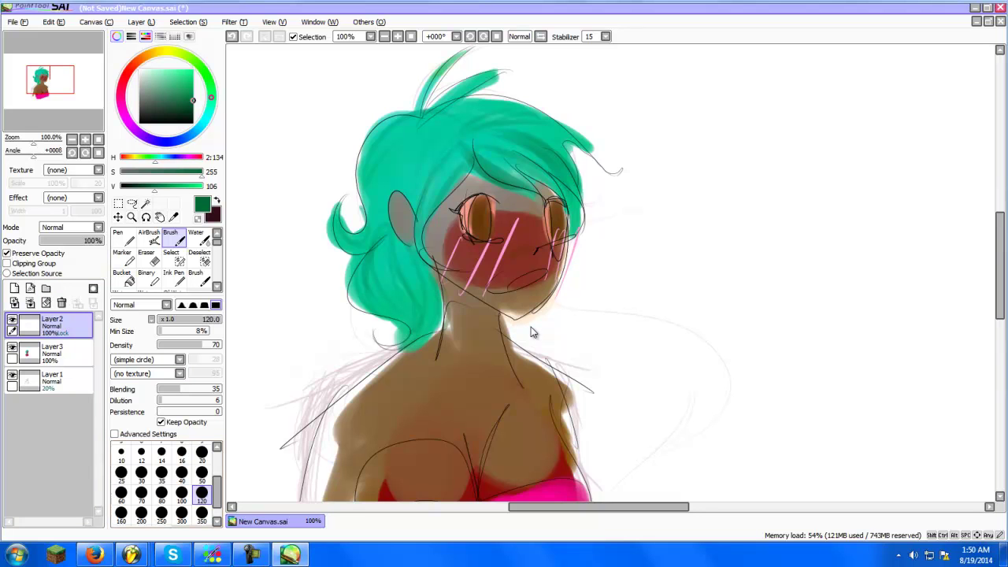
pyautogui.click(187, 137)
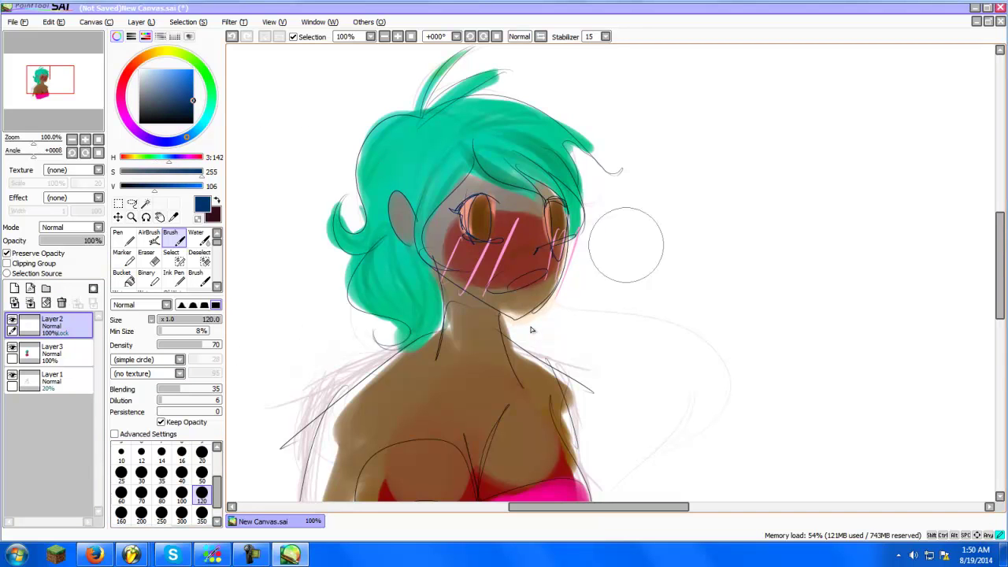
pyautogui.moveTo(154, 186); pyautogui.dragTo(202, 186)
pyautogui.moveTo(398, 323)
pyautogui.mouseDown()
pyautogui.moveTo(650, 214)
pyautogui.moveTo(643, 173)
pyautogui.moveTo(264, 290)
pyautogui.mouseUp()
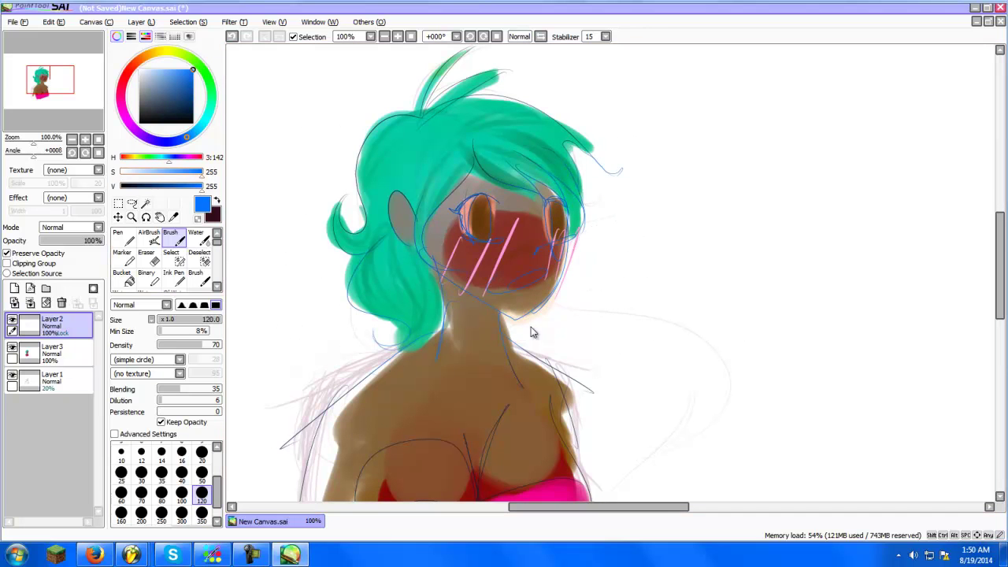
# Recolour the line art of the hair, face and shoulders light pink
pyautogui.click(159, 172)
pyautogui.moveTo(123, 112); pyautogui.dragTo(123, 110)
pyautogui.moveTo(327, 169)
pyautogui.mouseDown()
pyautogui.moveTo(414, 315)
pyautogui.moveTo(403, 362)
pyautogui.moveTo(360, 381)
pyautogui.moveTo(496, 236)
pyautogui.moveTo(415, 150)
pyautogui.moveTo(332, 134)
pyautogui.mouseUp()
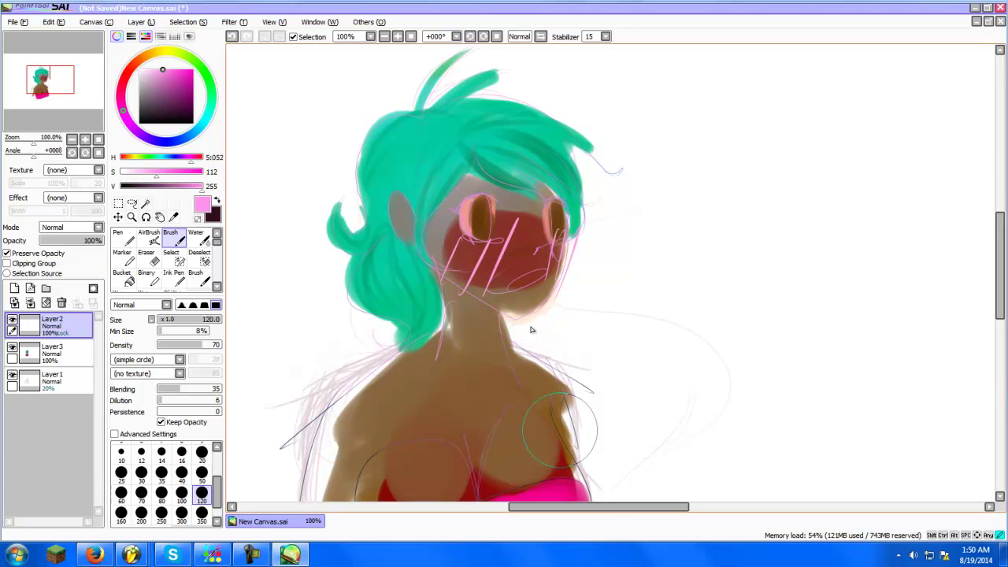
# Recolour the line art of the bust and top light green at brush size 350
pyautogui.scroll(-5, 532, 329)
pyautogui.click(211, 92)
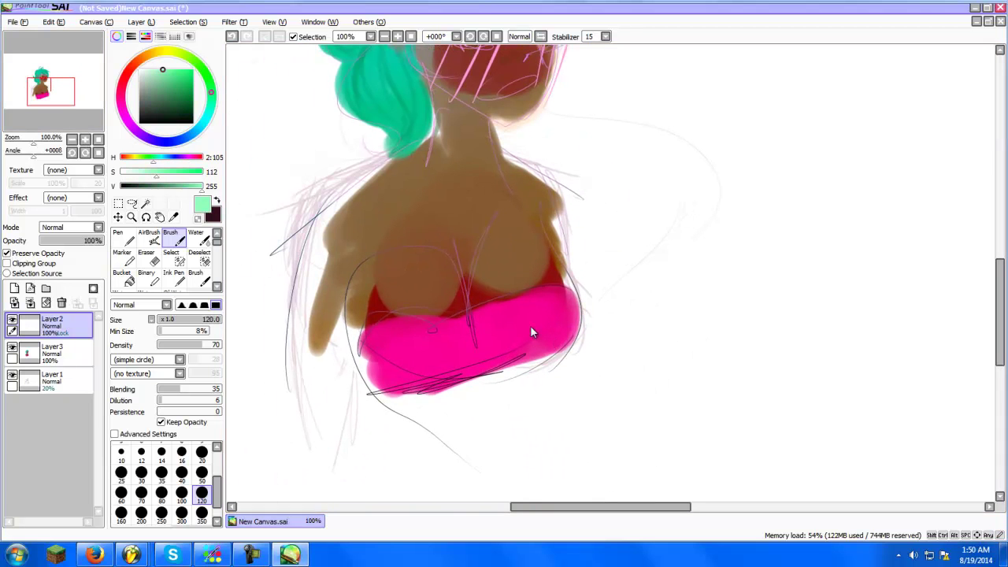
pyautogui.click(201, 516)
pyautogui.moveTo(383, 425)
pyautogui.mouseDown()
pyautogui.moveTo(397, 333)
pyautogui.moveTo(351, 353)
pyautogui.moveTo(345, 371)
pyautogui.moveTo(530, 319)
pyautogui.moveTo(532, 276)
pyautogui.moveTo(577, 251)
pyautogui.moveTo(641, 257)
pyautogui.mouseUp()
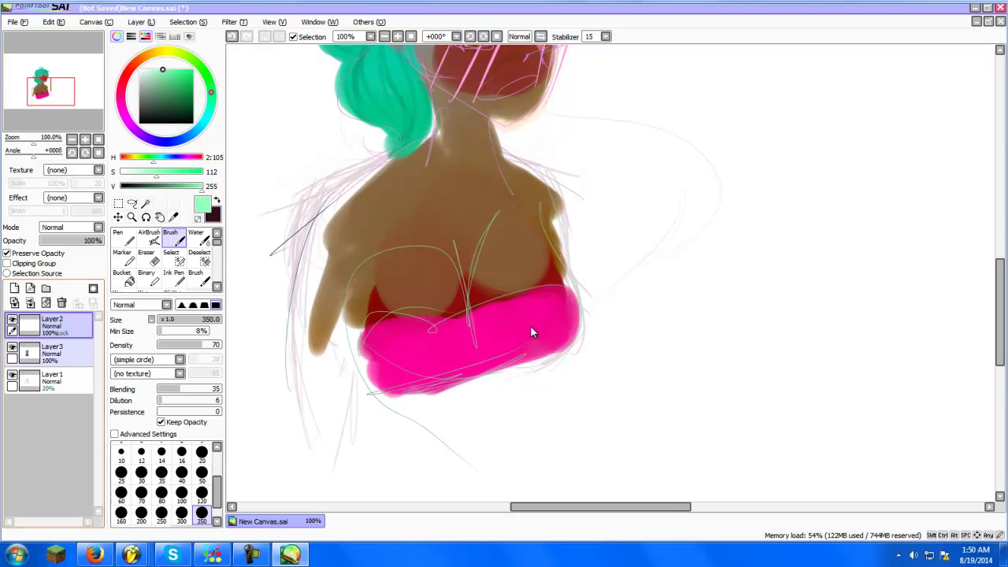
# Darken the green to value 118 and go over the torso line art with it, undoing the stroke on the colour layer
pyautogui.click(61, 353)
pyautogui.click(158, 186)
pyautogui.moveTo(370, 346)
pyautogui.mouseDown()
pyautogui.moveTo(473, 336)
pyautogui.moveTo(425, 315)
pyautogui.mouseUp()
pyautogui.click(232, 36)
pyautogui.keyDown('ctrl'); pyautogui.keyDown('shift'); pyautogui.click(529, 325); pyautogui.keyUp('shift'); pyautogui.keyUp('ctrl')
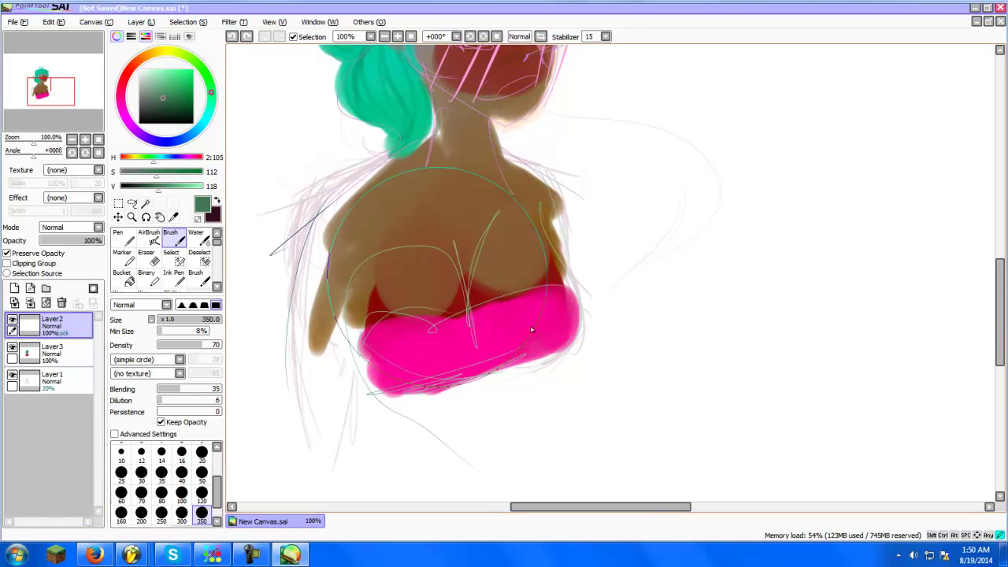
# On the colour layer, paint light orange skin highlights (saturation 146, value 230) on the chest with the Brush at size 20
pyautogui.keyDown('ctrl'); pyautogui.keyDown('shift'); pyautogui.click(530, 325); pyautogui.keyUp('shift'); pyautogui.keyUp('ctrl')
pyautogui.keyDown('alt'); pyautogui.click(530, 325); pyautogui.keyUp('alt')
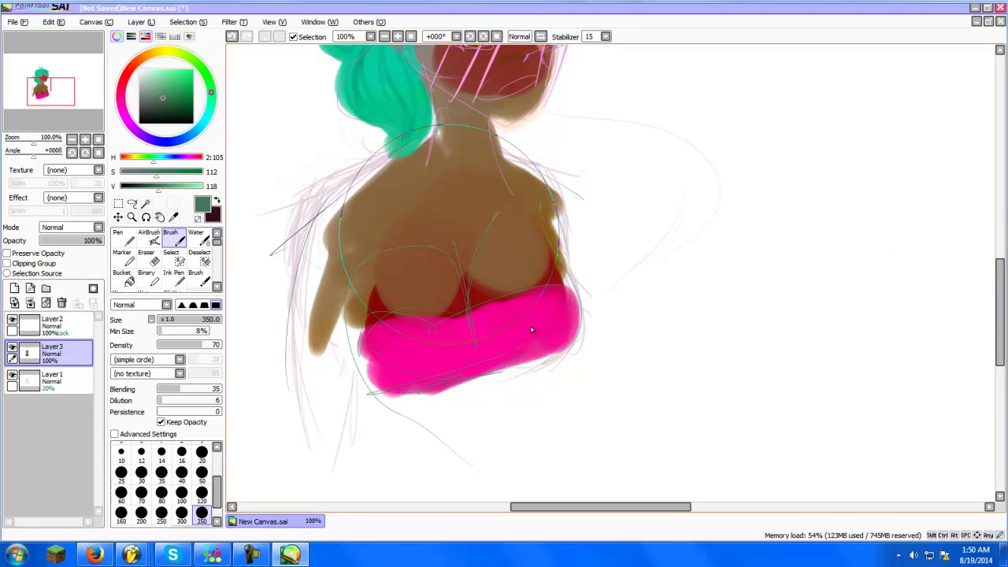
pyautogui.moveTo(164, 186); pyautogui.dragTo(192, 186)
pyautogui.click(201, 454)
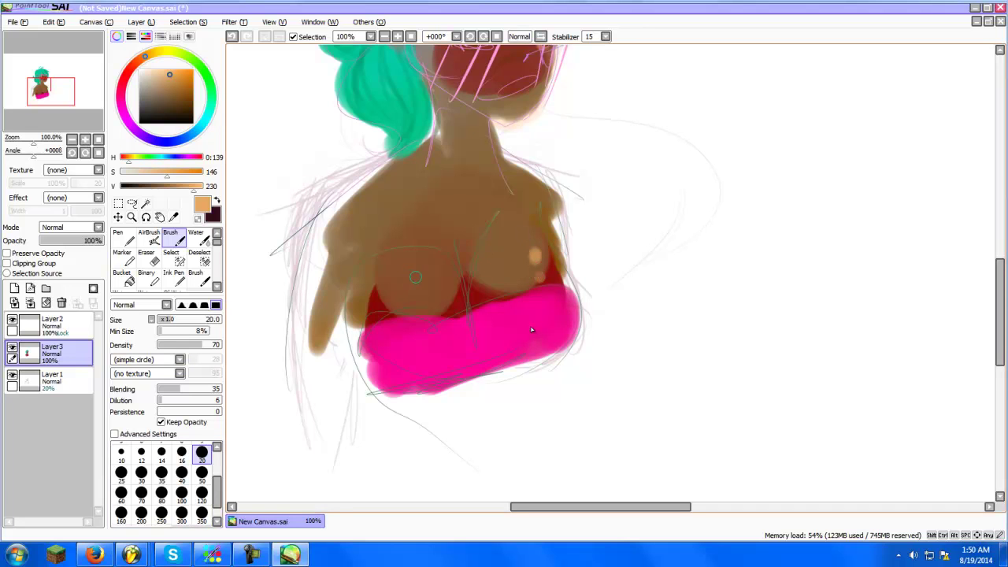
pyautogui.moveTo(467, 304); pyautogui.dragTo(445, 248)
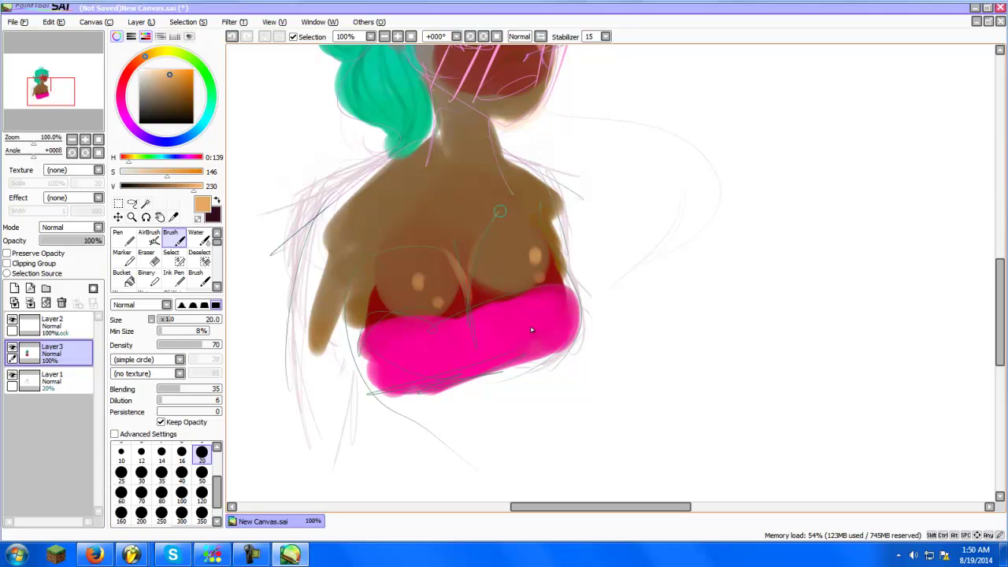
# Dab light orange highlights on the cheeks, reducing the brush size to 9
pyautogui.moveTo(51, 91); pyautogui.dragTo(45, 80)
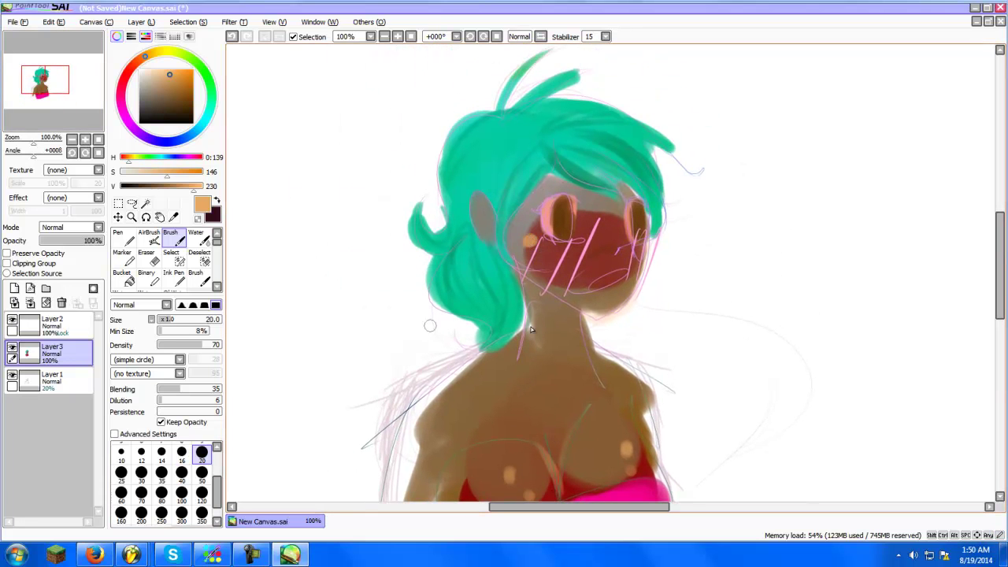
pyautogui.press('[')
pyautogui.press('[')
pyautogui.press('[')
pyautogui.press('[')
pyautogui.press('[')
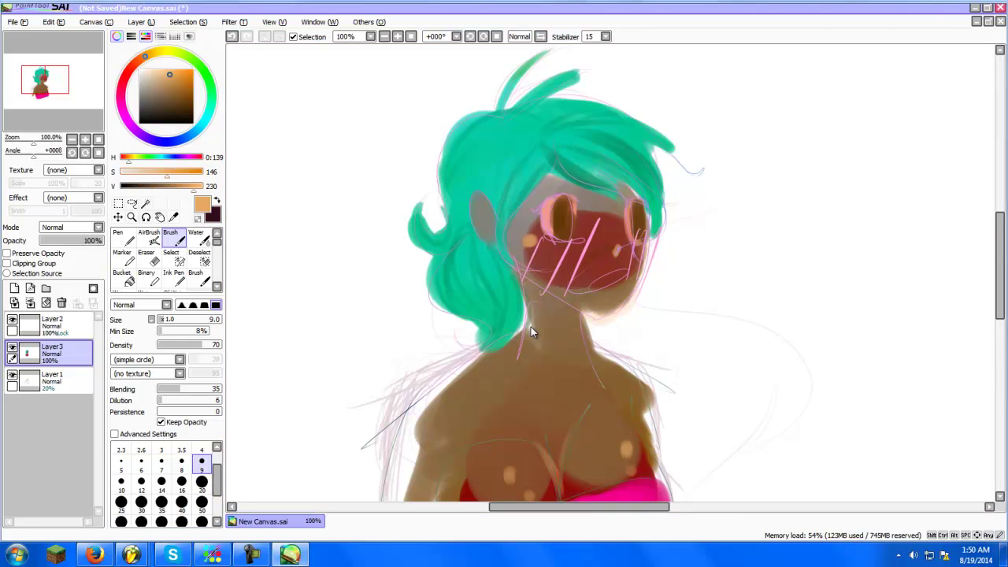
# Add cream-white Pen highlights (saturation 24, value 255) at size 9 to the cheeks, chin, shoulders, arm, chest and pink top
pyautogui.moveTo(169, 74)
pyautogui.mouseDown()
pyautogui.moveTo(169, 105)
pyautogui.moveTo(167, 74)
pyautogui.moveTo(155, 69)
pyautogui.mouseUp()
pyautogui.press('n')
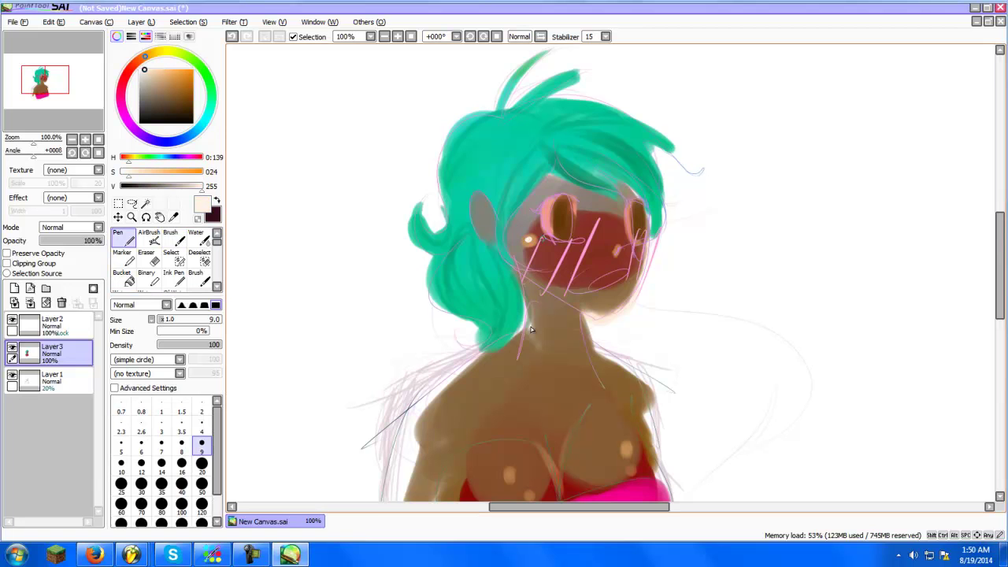
pyautogui.scroll(-5, 531, 330)
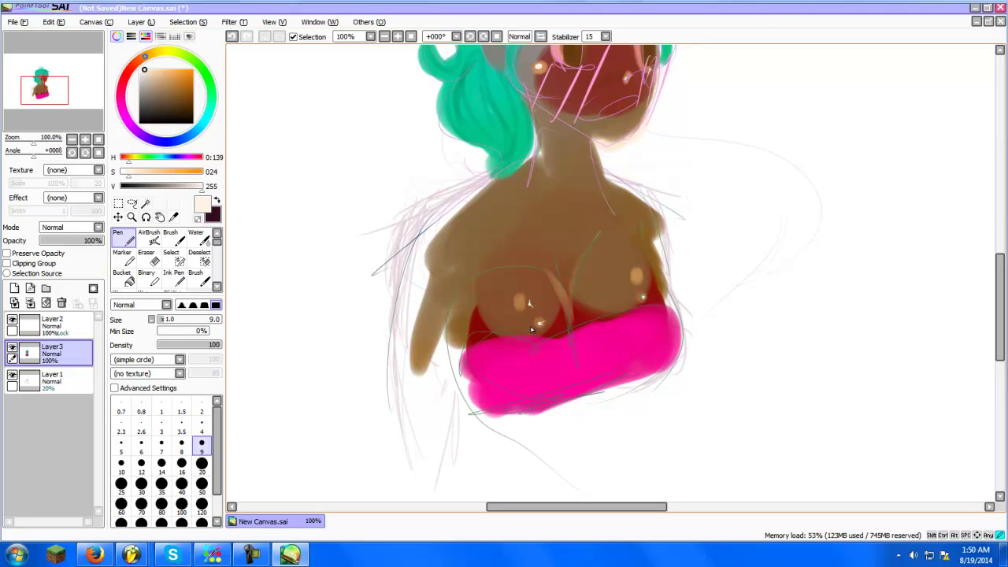
pyautogui.moveTo(643, 296); pyautogui.dragTo(627, 271)
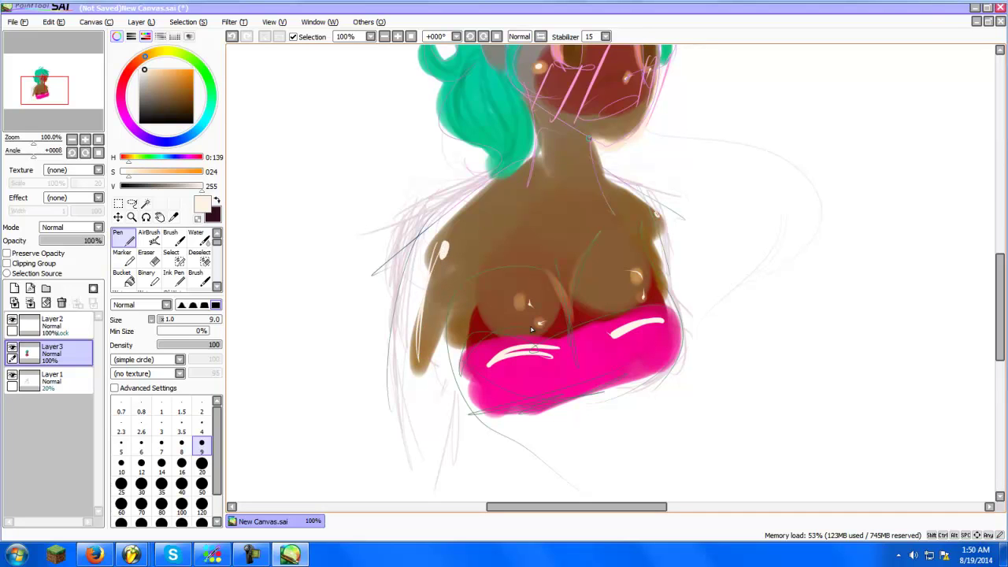
pyautogui.moveTo(652, 93); pyautogui.dragTo(619, 137)
pyautogui.moveTo(531, 326); pyautogui.dragTo(521, 398)
# Add a new layer directly above the sketch layer and hide the sketch layer
pyautogui.click(52, 381)
pyautogui.click(14, 288)
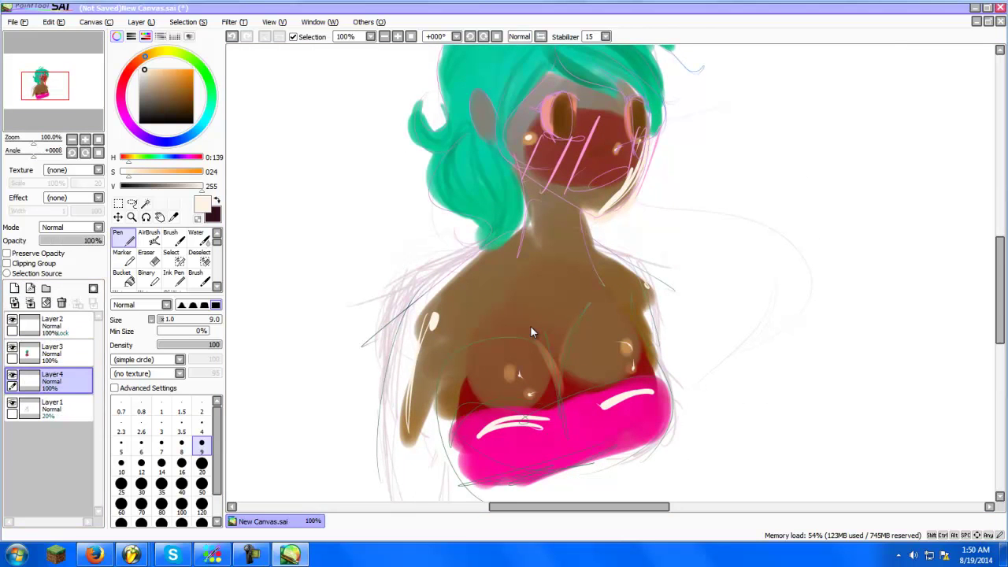
pyautogui.scroll(-2, 240, 266)
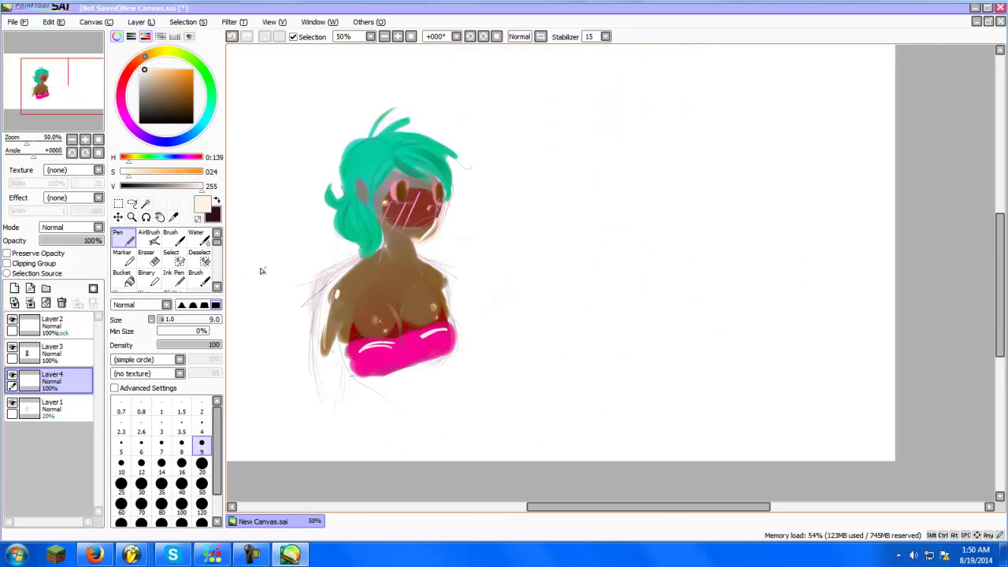
pyautogui.click(12, 402)
pyautogui.scroll(1, 244, 368)
pyautogui.scroll(-1, 304, 315)
pyautogui.scroll(2, 306, 308)
pyautogui.scroll(-2, 323, 274)
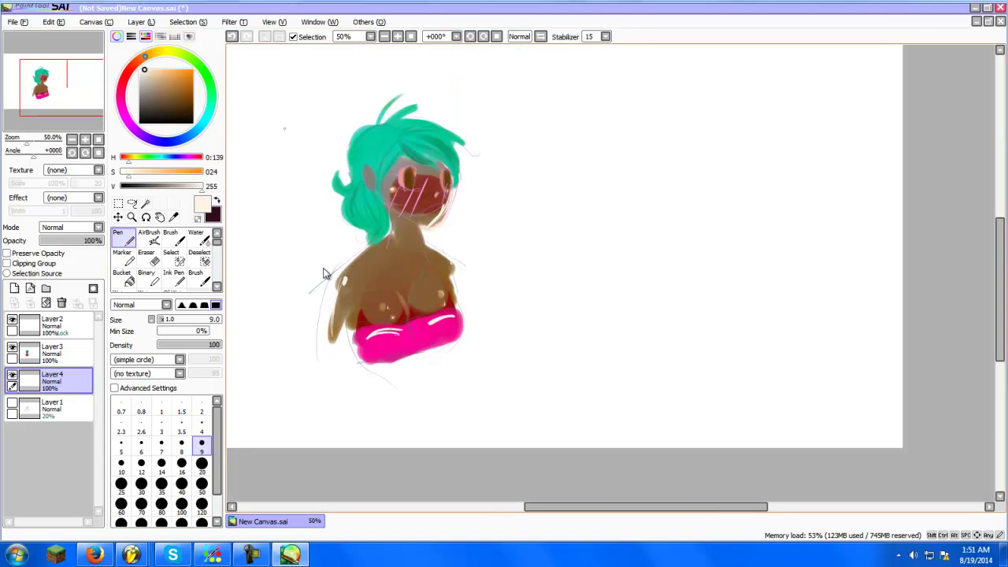
# Choose a fully saturated orange (saturation 255, value 255) and replace the empty layer with a linework layer using the Line tool
pyautogui.click(192, 69)
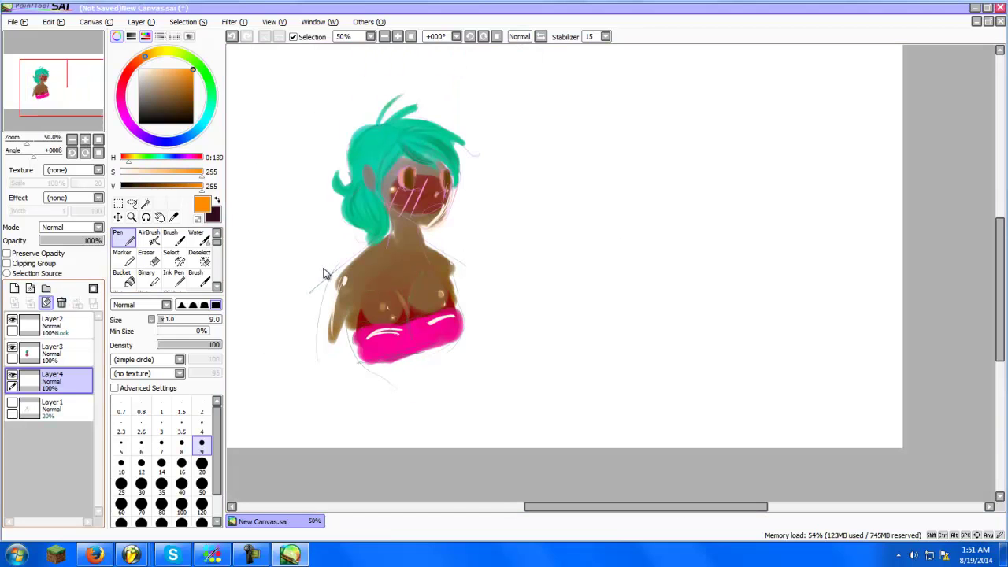
pyautogui.click(62, 302)
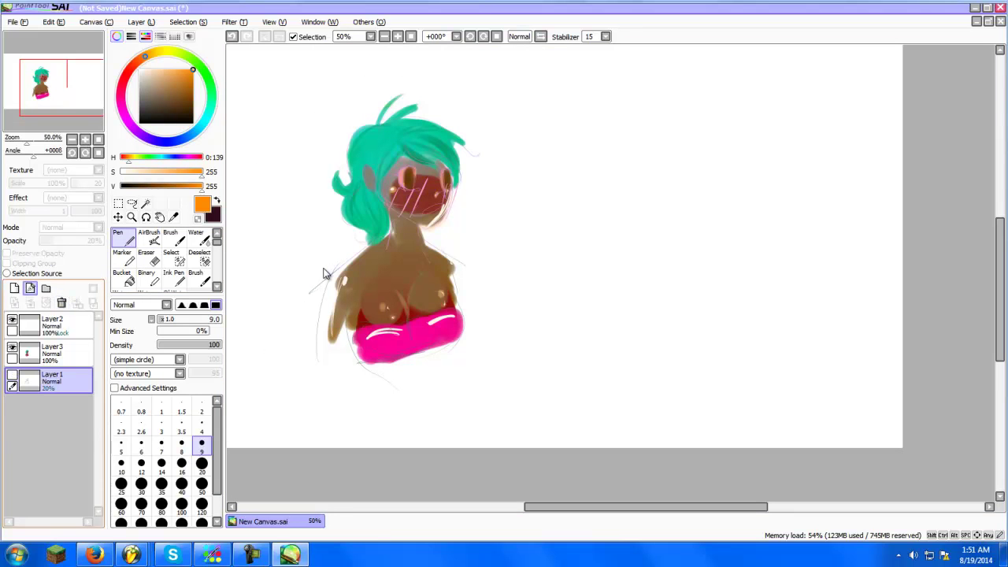
pyautogui.click(30, 289)
pyautogui.click(123, 278)
pyautogui.click(149, 277)
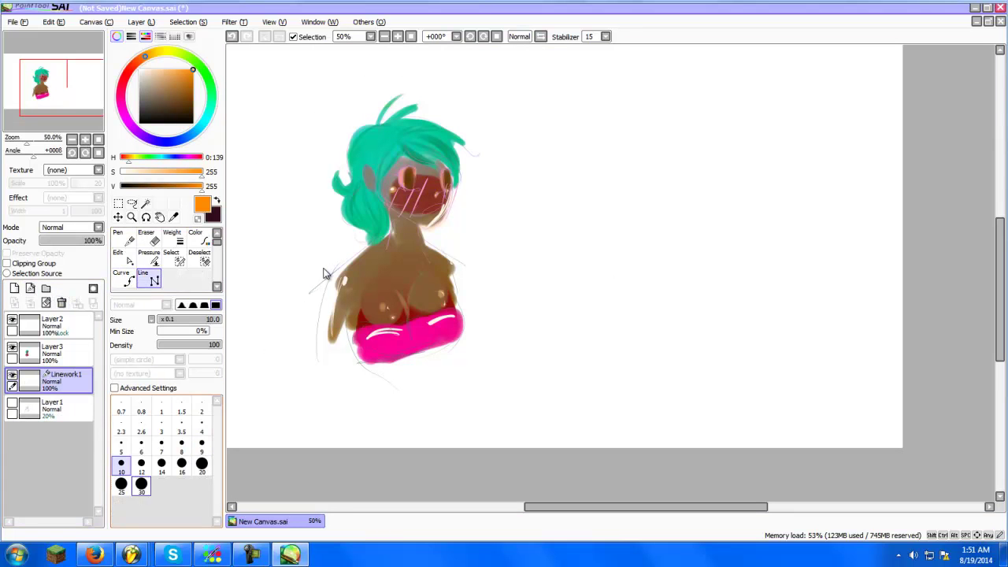
# Draw four parallel diagonal orange lines at size 30 behind the bust, one pair on each side
pyautogui.click(141, 486)
pyautogui.click(385, 73)
pyautogui.click(247, 391)
pyautogui.click(291, 311)
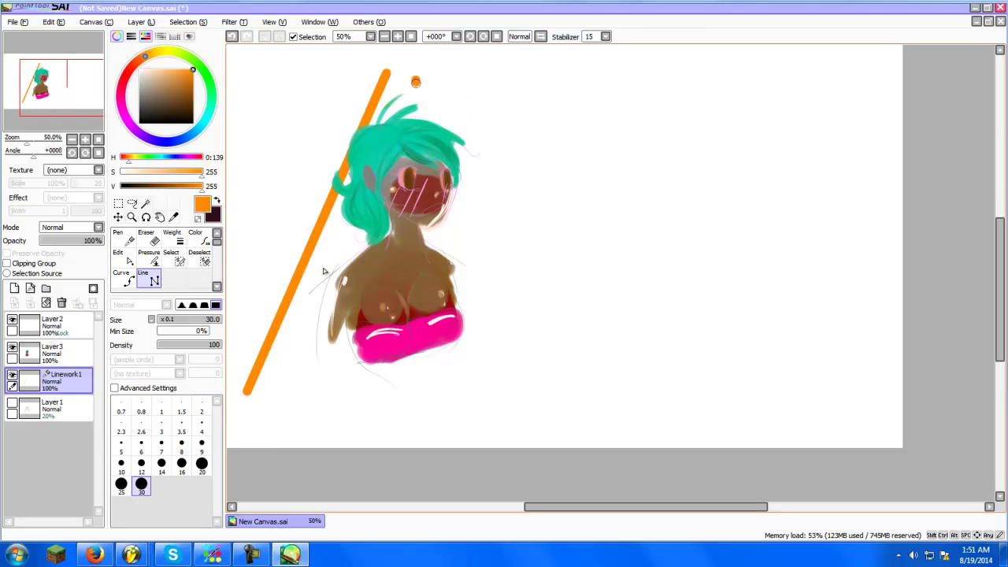
pyautogui.click(268, 403)
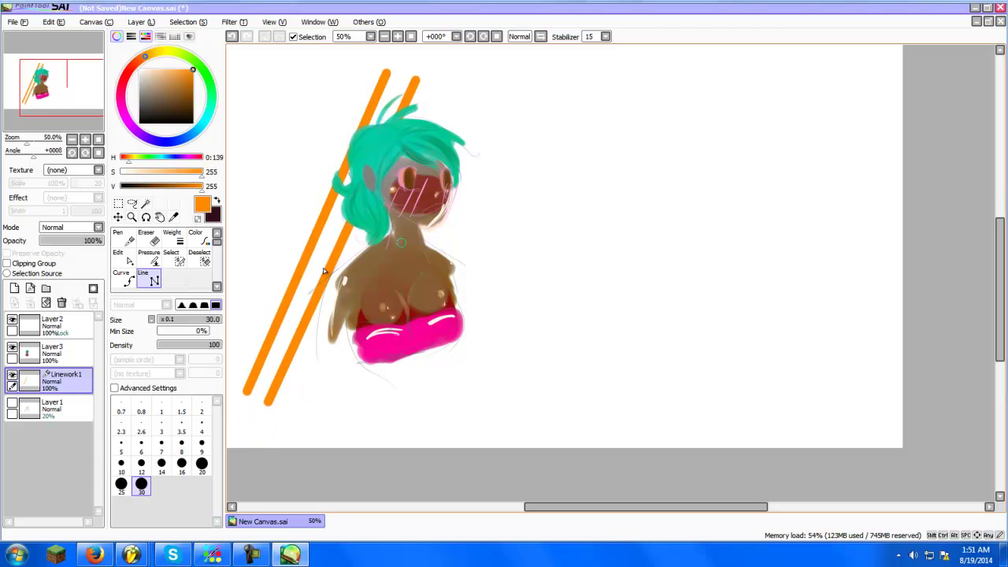
pyautogui.click(493, 97)
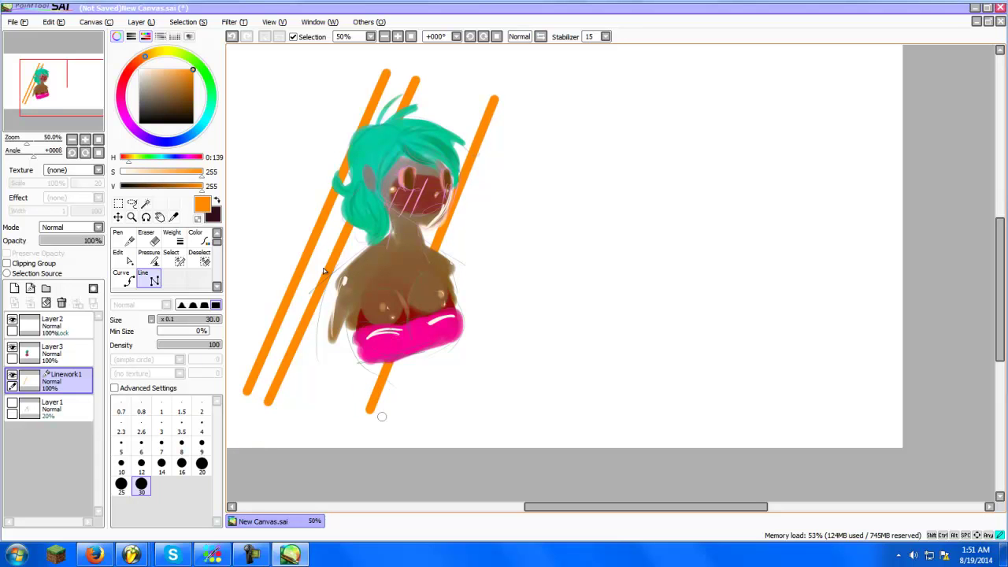
pyautogui.click(519, 115)
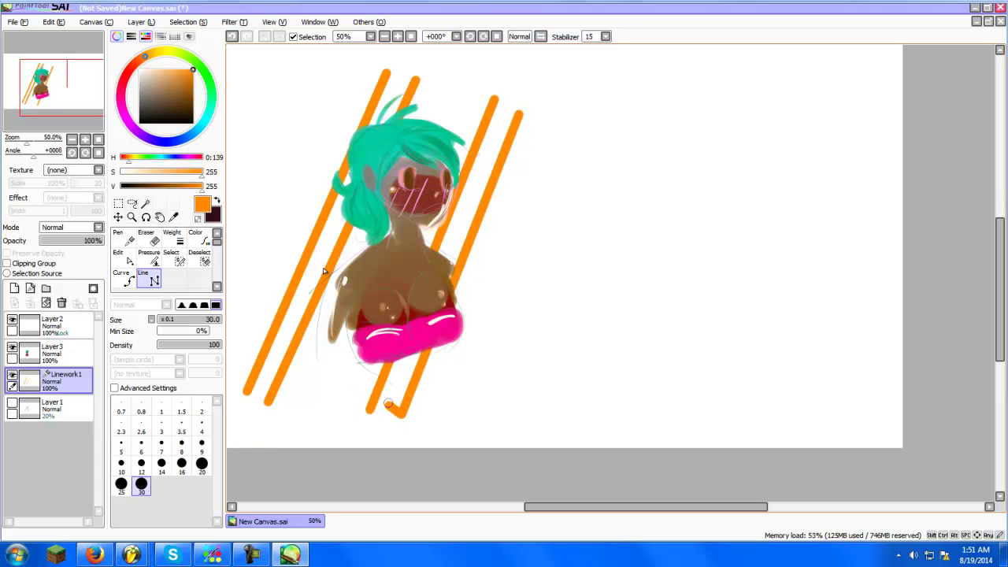
pyautogui.click(402, 415)
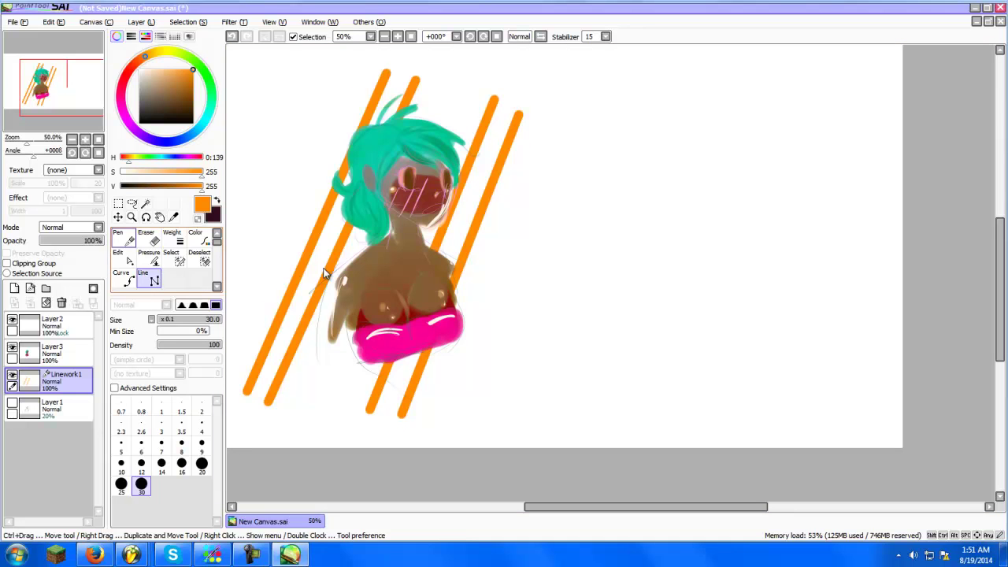
# Add a normal layer beneath the linework and fill the gaps between each pair of lines with orange using the Pen at size 120
pyautogui.press('n')
pyautogui.hotkey('ctrl', 'shift', 'n')
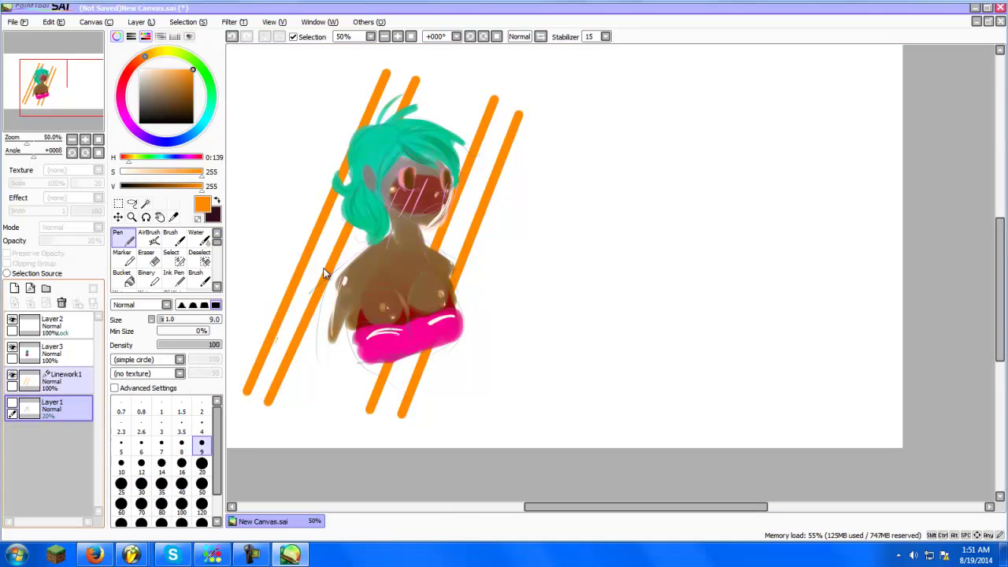
pyautogui.click(202, 521)
pyautogui.click(274, 360)
pyautogui.click(201, 505)
pyautogui.click(290, 339)
pyautogui.moveTo(290, 338)
pyautogui.mouseDown()
pyautogui.moveTo(256, 397)
pyautogui.moveTo(403, 76)
pyautogui.mouseUp()
pyautogui.moveTo(496, 99)
pyautogui.mouseDown()
pyautogui.moveTo(437, 262)
pyautogui.moveTo(486, 149)
pyautogui.moveTo(394, 411)
pyautogui.moveTo(398, 349)
pyautogui.moveTo(388, 394)
pyautogui.mouseUp()
# Merge the stripe linework into its fill layer and add a new layer beneath the stripes
pyautogui.click(52, 436)
pyautogui.click(52, 380)
pyautogui.hotkey('ctrl', 'z')
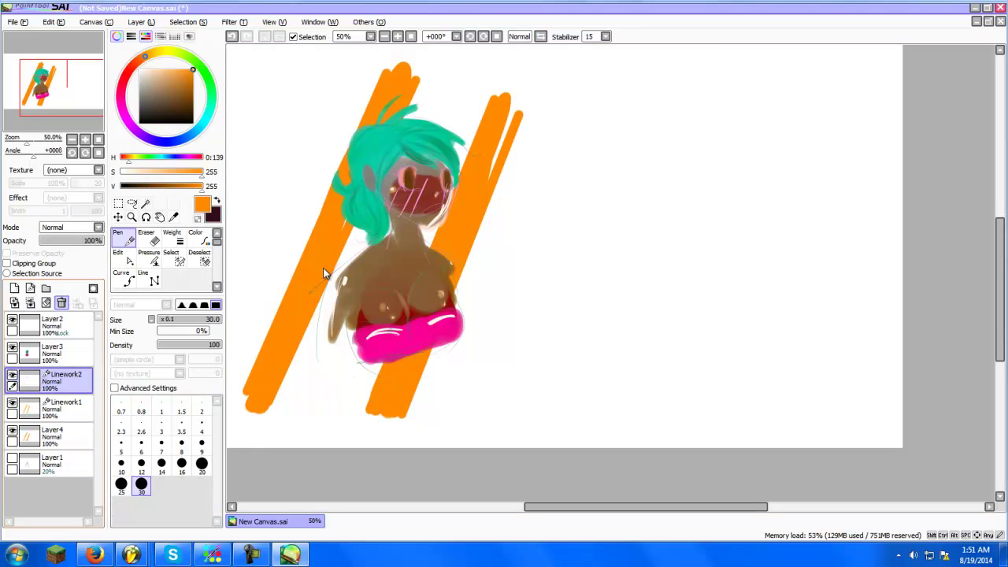
pyautogui.hotkey('ctrl', 'z')
pyautogui.hotkey('ctrl', 'z')
pyautogui.hotkey('ctrl', 'z')
pyautogui.hotkey('ctrl', 'z')
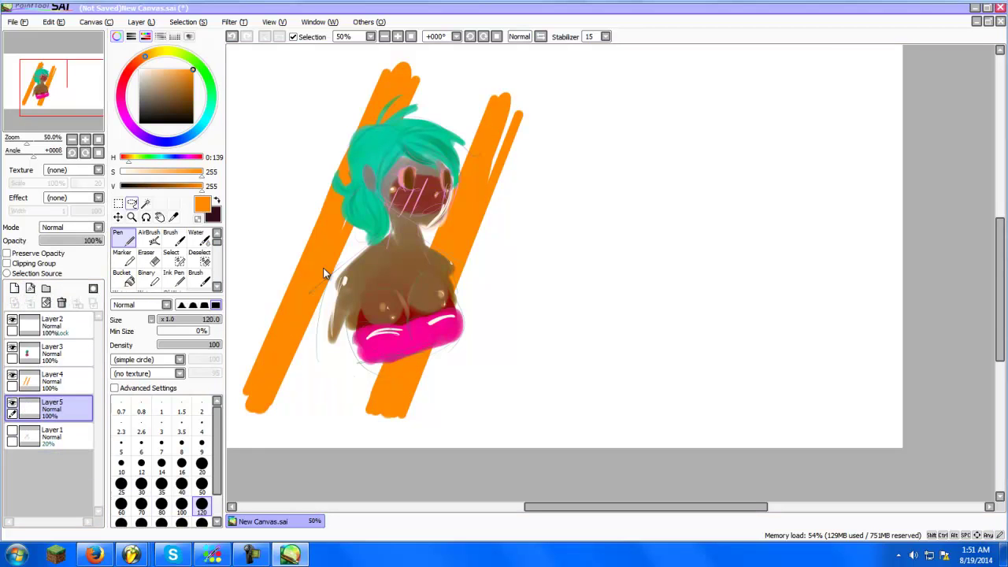
# Paint a peach background (saturation 118, value 255) behind the stripes and bust with the Pen at size 350
pyautogui.moveTo(192, 69); pyautogui.dragTo(138, 61)
pyautogui.click(202, 522)
pyautogui.moveTo(305, 431)
pyautogui.mouseDown()
pyautogui.moveTo(341, 394)
pyautogui.moveTo(505, 313)
pyautogui.moveTo(543, 220)
pyautogui.moveTo(300, 158)
pyautogui.moveTo(544, 197)
pyautogui.moveTo(568, 362)
pyautogui.moveTo(450, 56)
pyautogui.mouseUp()
# On the colour layer, brush bright turquoise highlights (saturation 245, value 255) into the hair at size 9
pyautogui.click(52, 351)
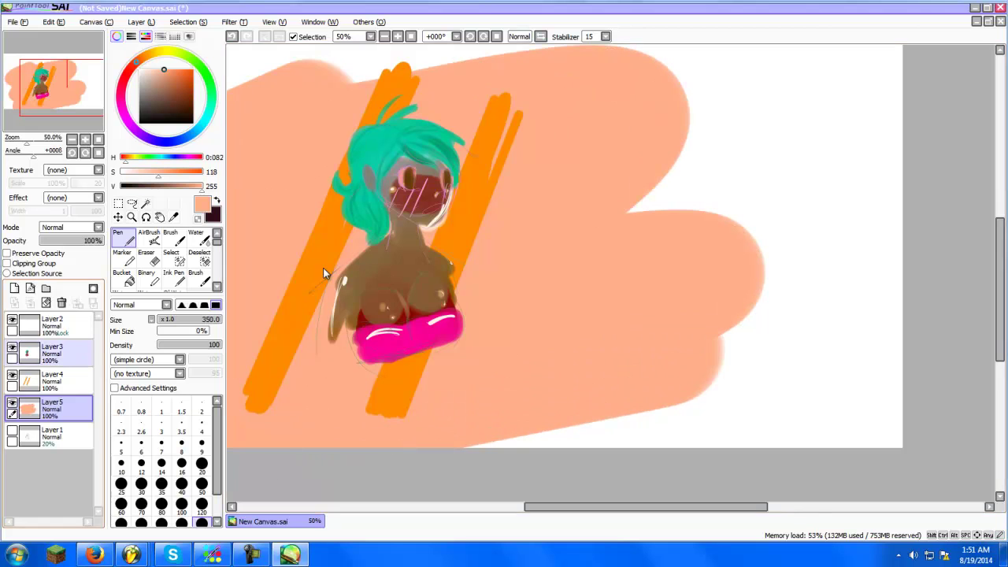
pyautogui.rightClick(392, 152)
pyautogui.click(190, 69)
pyautogui.click(173, 238)
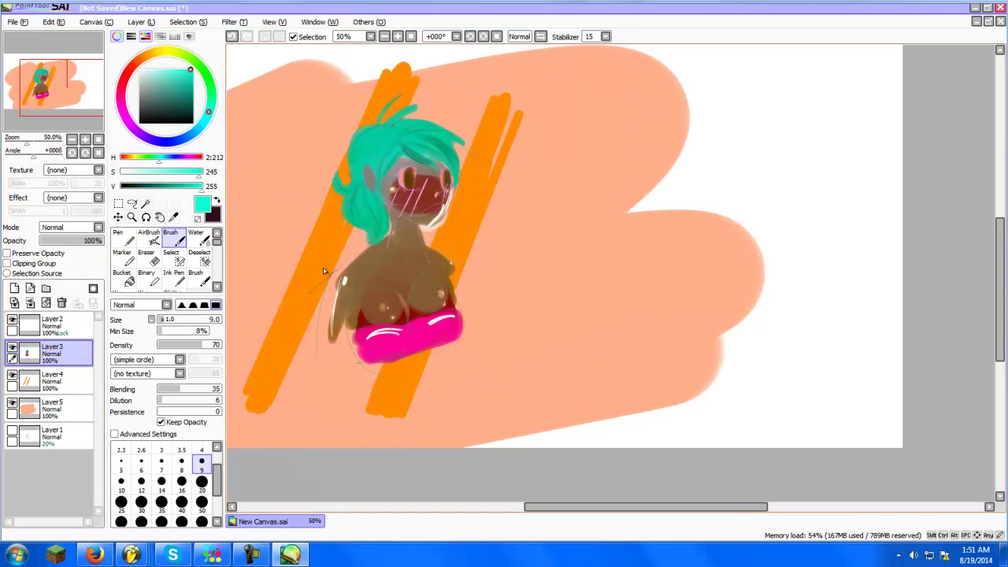
pyautogui.moveTo(385, 151)
pyautogui.mouseDown()
pyautogui.moveTo(380, 164)
pyautogui.moveTo(367, 157)
pyautogui.mouseUp()
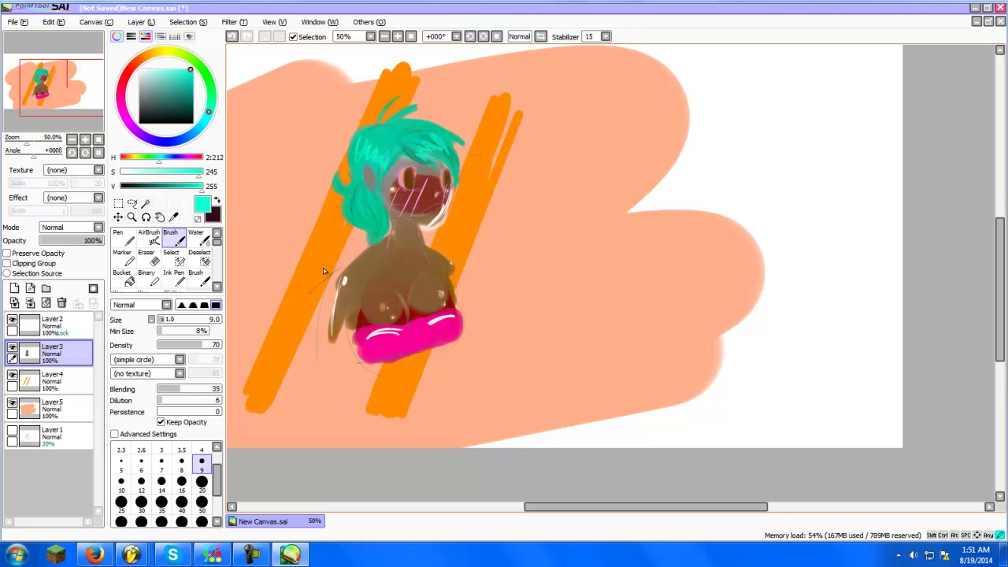
# Crop the canvas to a rectangular selection around the bust and its striped background
pyautogui.click(118, 203)
pyautogui.moveTo(296, 93); pyautogui.dragTo(525, 376)
pyautogui.click(96, 22)
pyautogui.click(107, 68)
pyautogui.scroll(2, 491, 202)
pyautogui.scroll(-1, 488, 165)
pyautogui.scroll(-1, 488, 165)
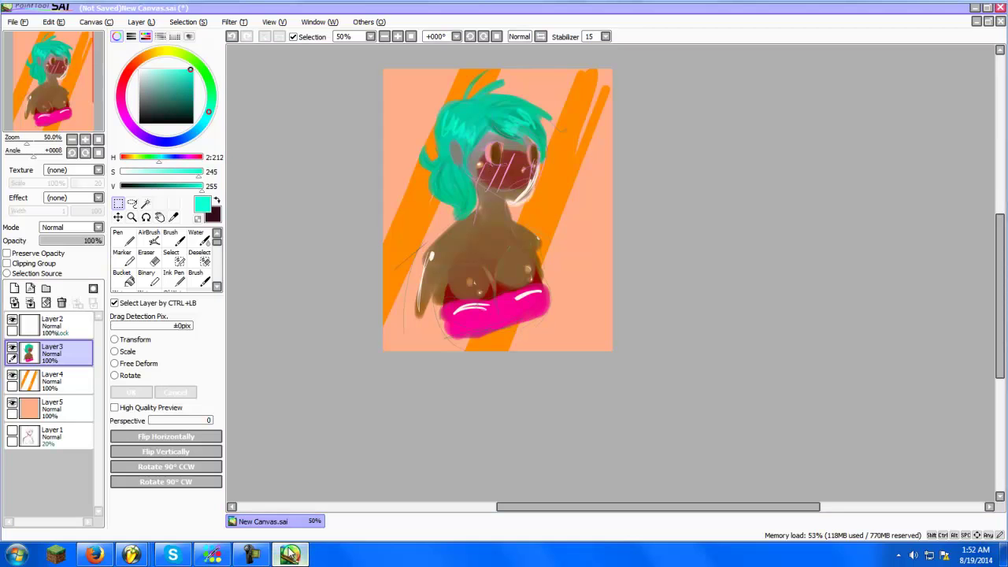
pyautogui.click(252, 558)
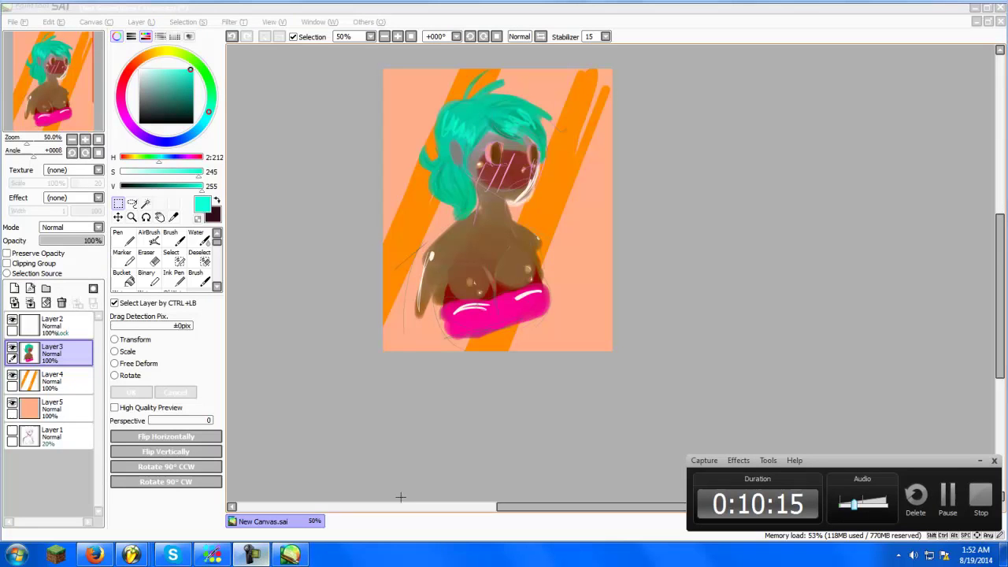